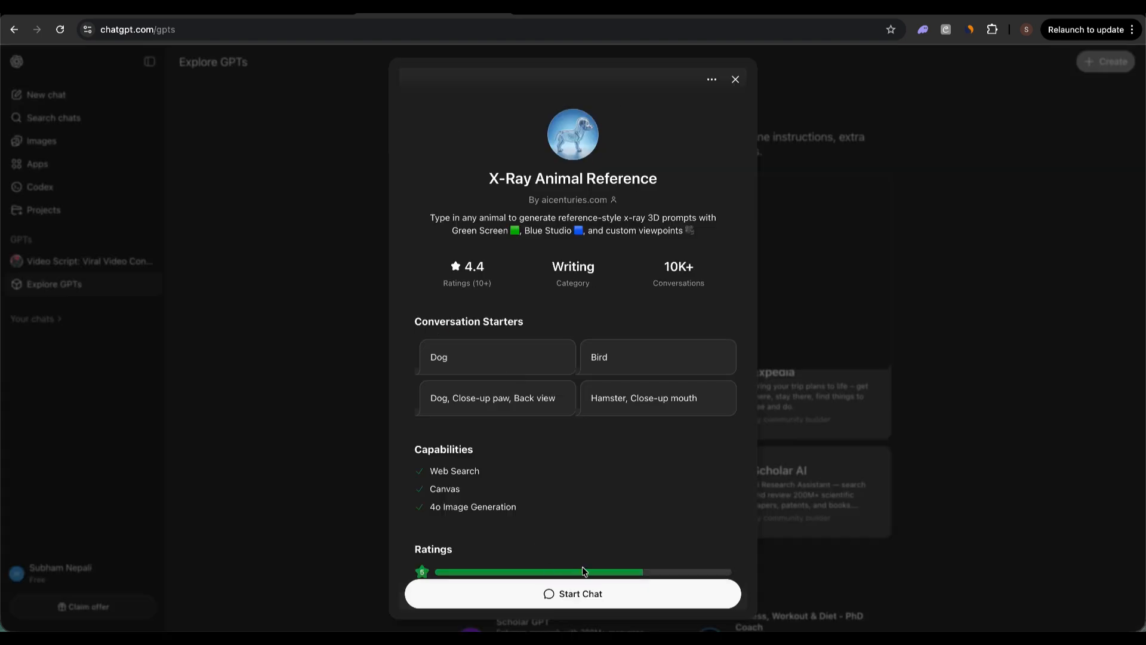
- Ask the X-Ray Animal Reference GPT for "dog" prompts and copy the Green Screen Front View prompt without its heading
{"action": "left_click", "coordinate": [583, 591]}
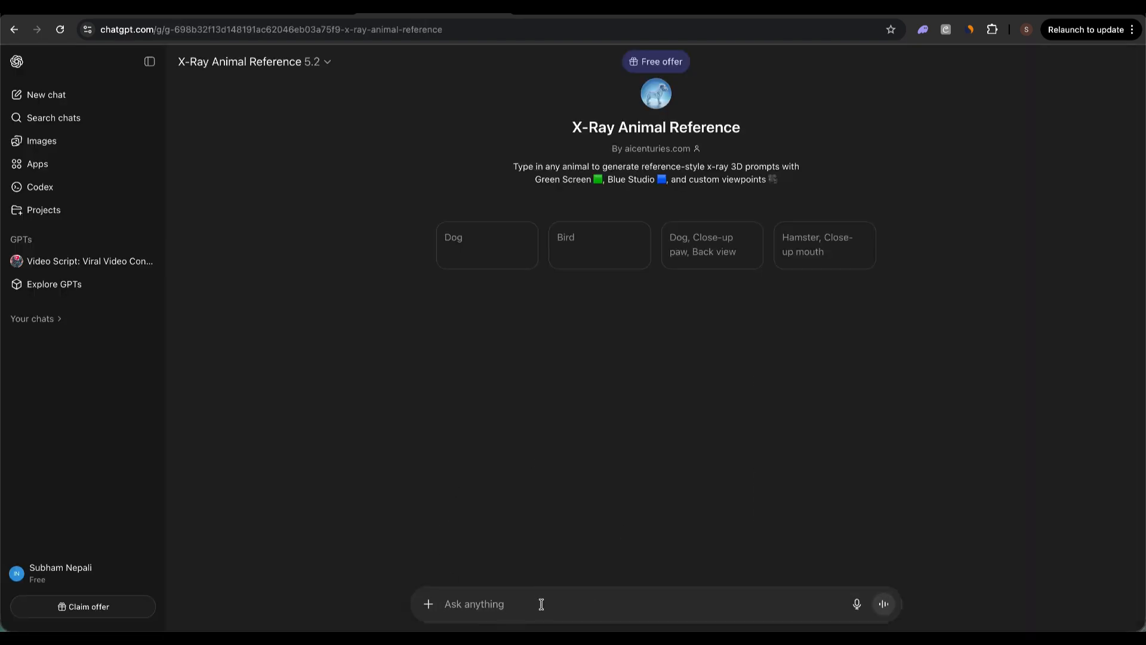
{"action": "key", "text": "Return"}
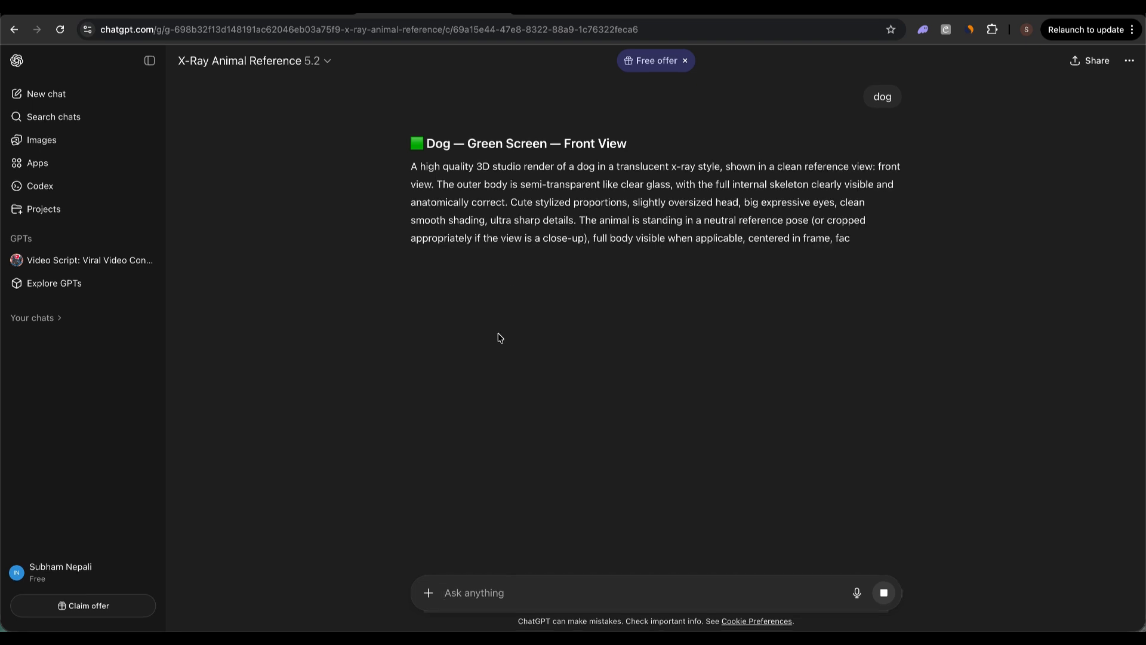
{"action": "left_click_drag", "start_coordinate": [778, 355], "coordinate": [368, 127]}
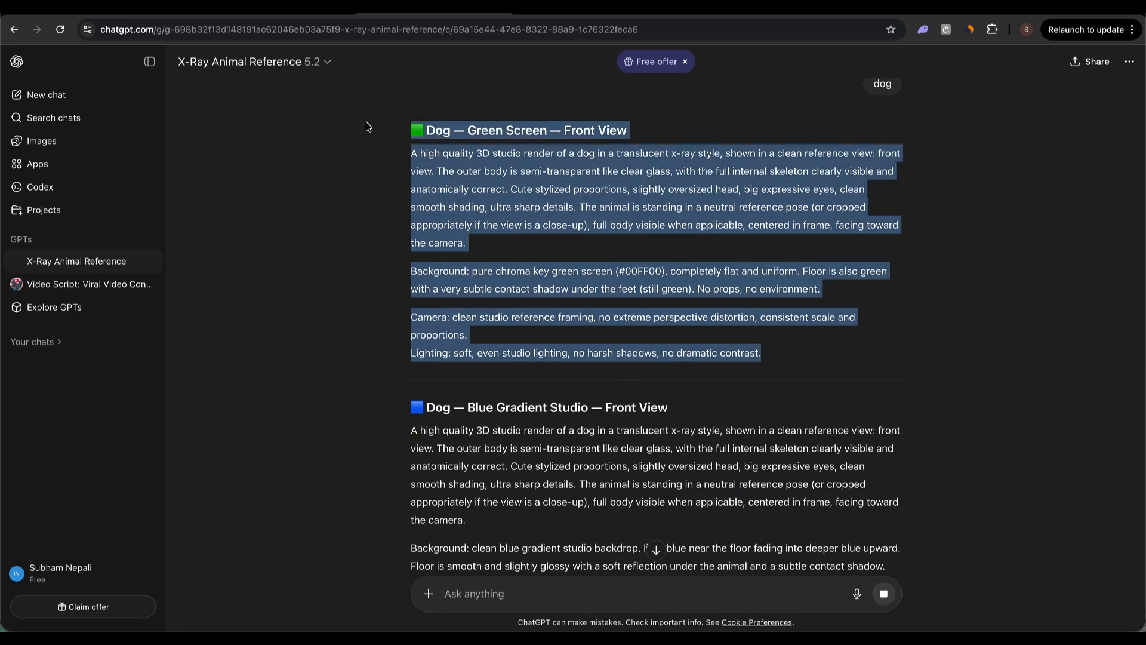
{"action": "left_click", "coordinate": [415, 167]}
{"action": "left_click_drag", "start_coordinate": [789, 345], "coordinate": [406, 163]}
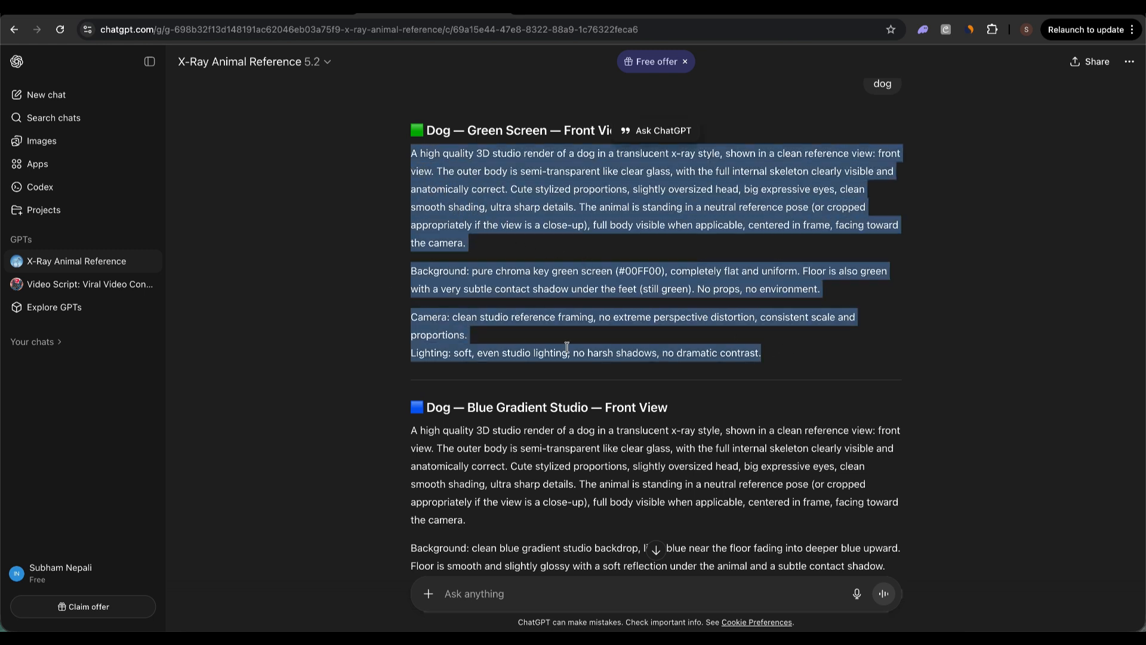
- Switch to Grok Imagine and generate dog images from the copied Green Screen Front View prompt
{"action": "key", "text": "super+grave"}
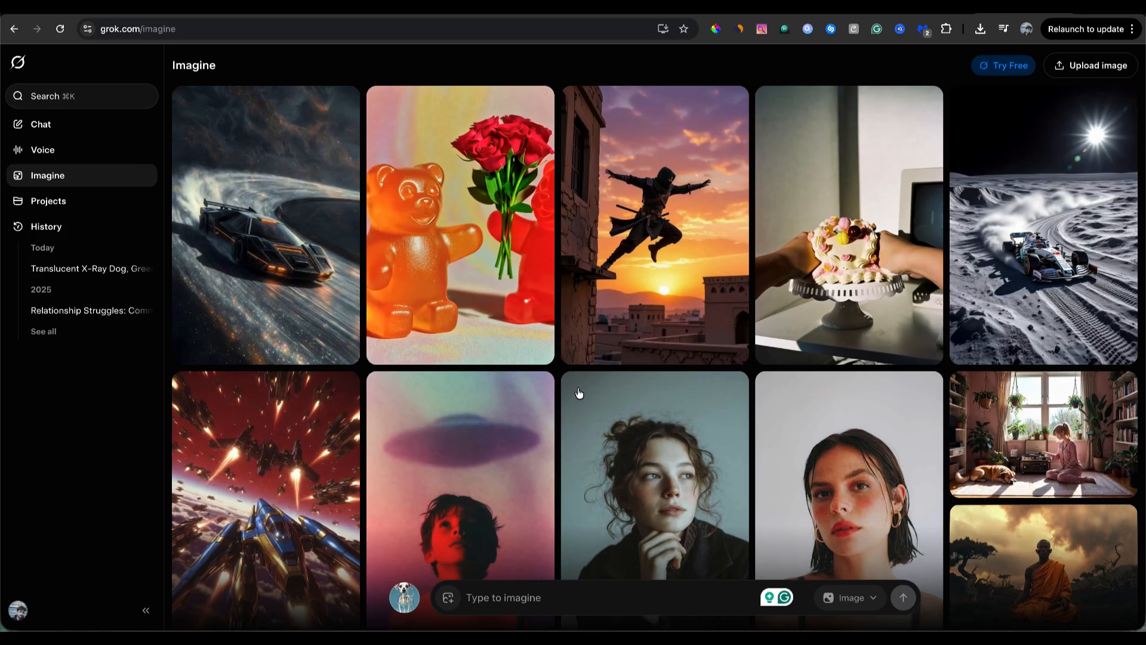
{"action": "left_click", "coordinate": [548, 598]}
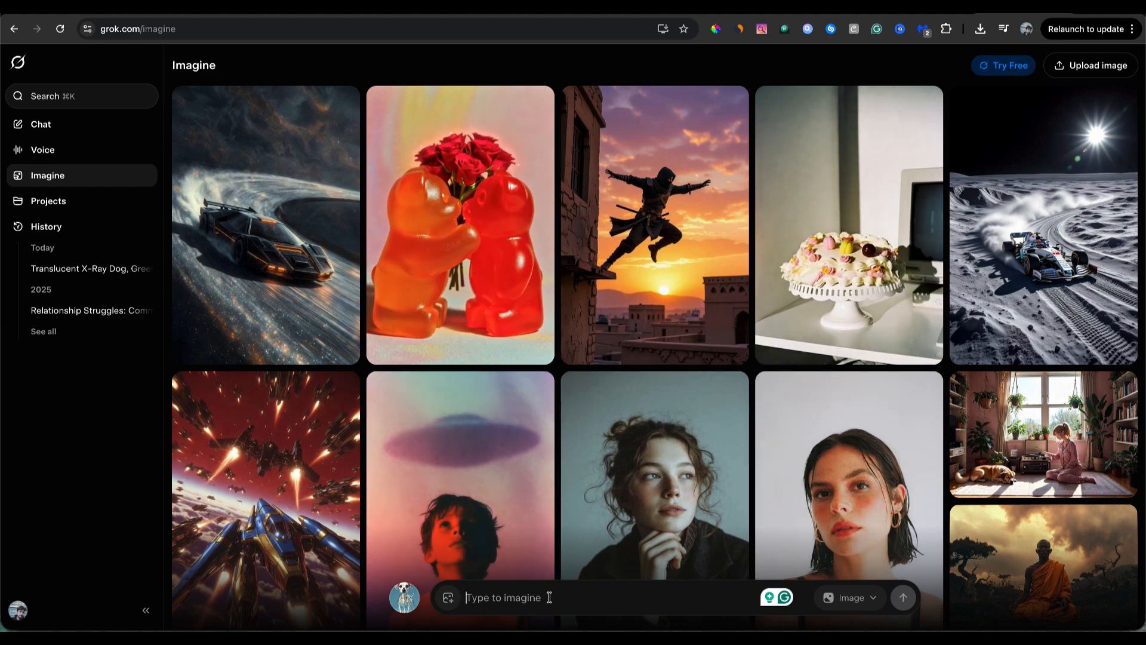
{"action": "key", "text": "super+v"}
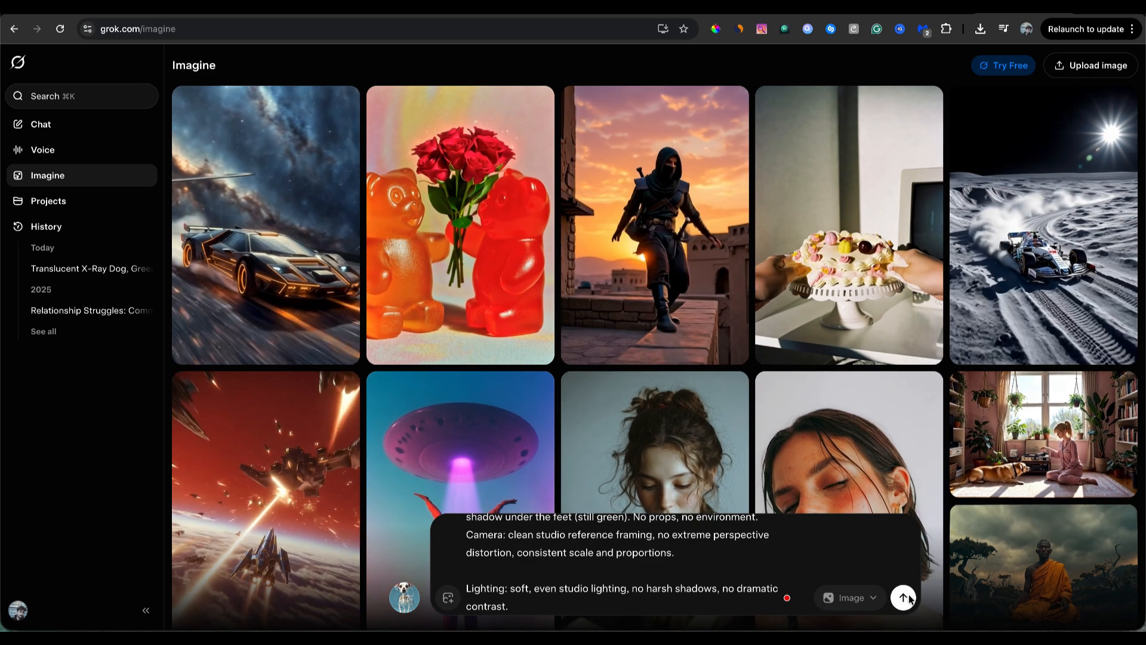
{"action": "left_click", "coordinate": [903, 597]}
{"action": "scroll", "coordinate": [492, 377], "scroll_direction": "down", "scroll_amount": 4}
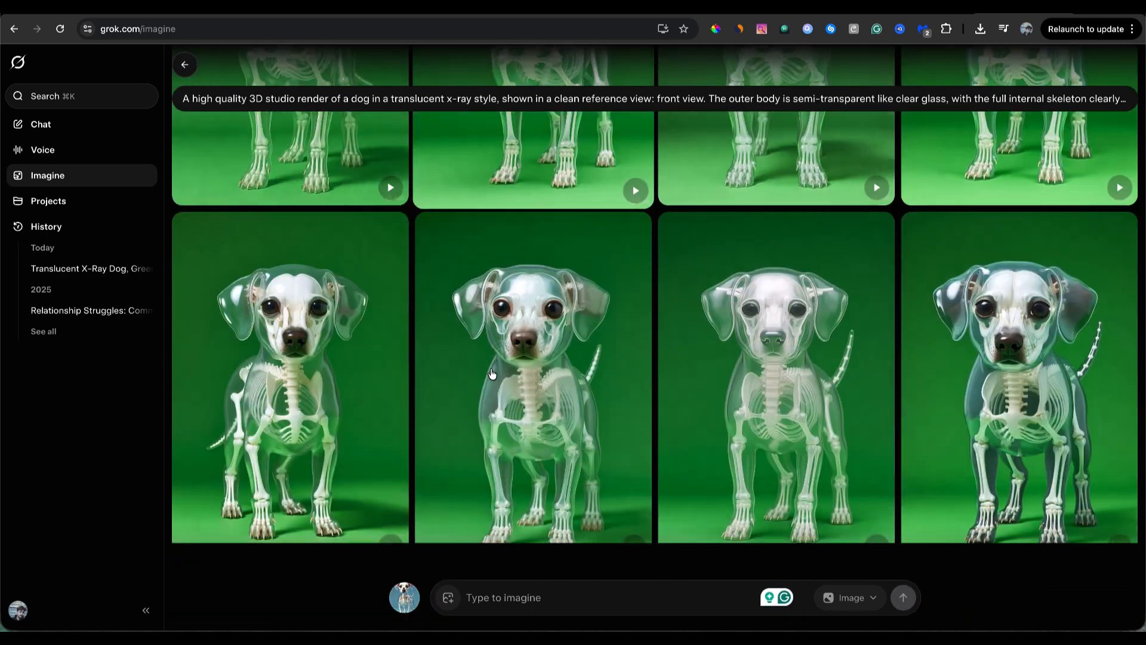
{"action": "scroll", "coordinate": [492, 374], "scroll_direction": "down", "scroll_amount": 3}
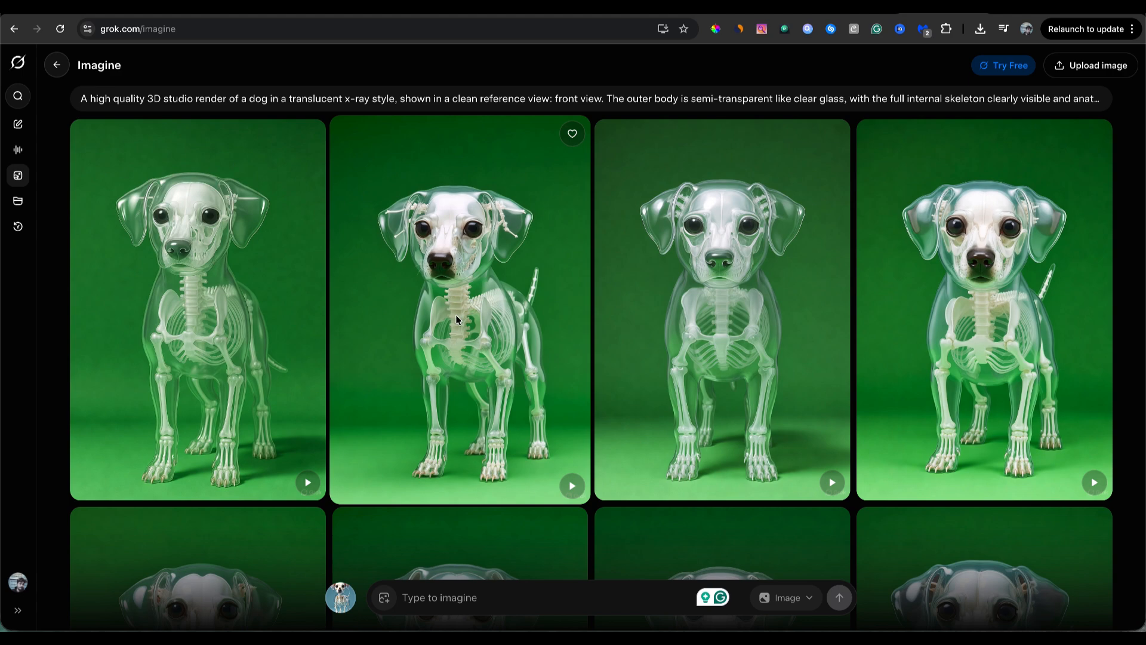
{"action": "right_click", "coordinate": [458, 320]}
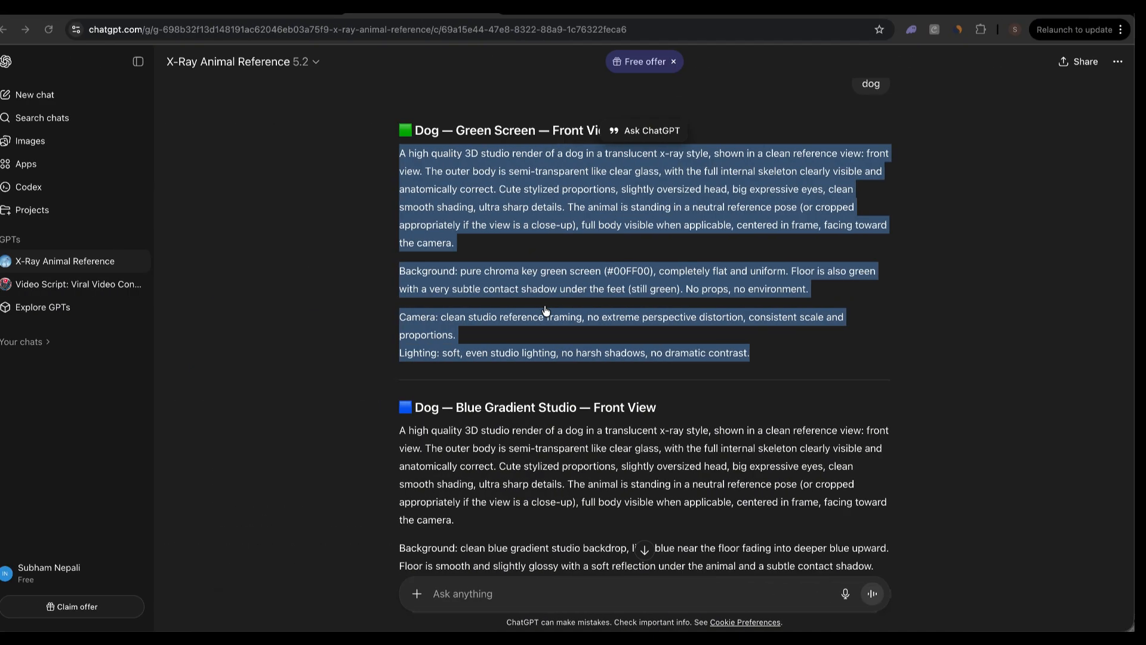
- Copy ChatGPT's Blue Gradient Studio Front View dog prompt and generate images from it in Grok Imagine
{"action": "scroll", "coordinate": [545, 311], "scroll_direction": "down", "scroll_amount": 4}
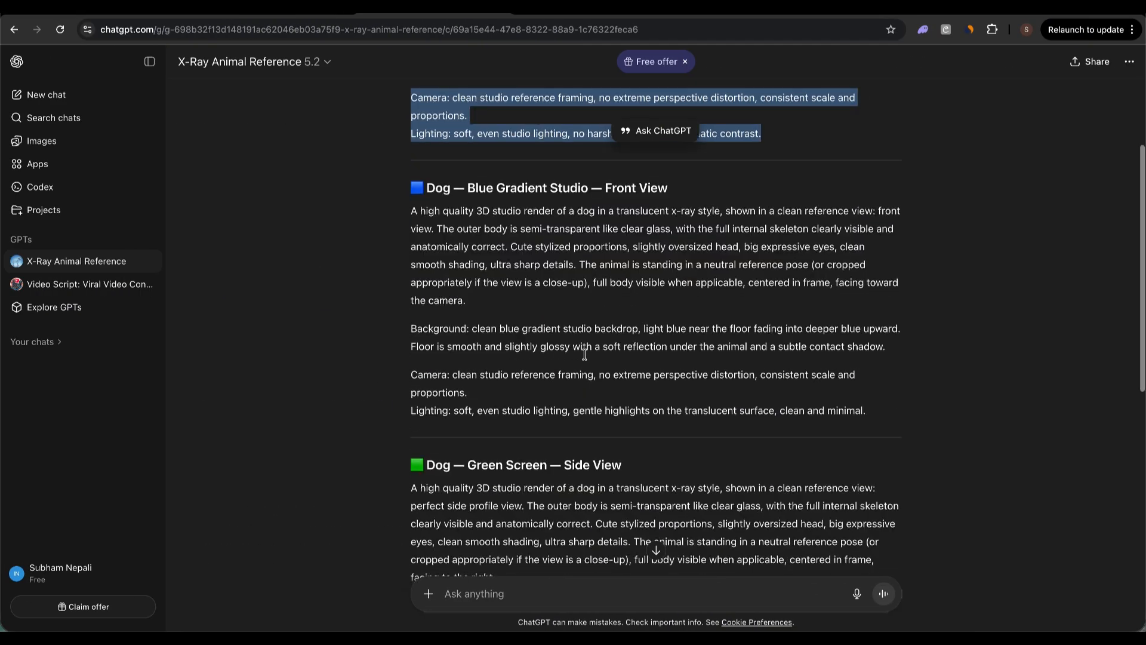
{"action": "left_click_drag", "start_coordinate": [867, 411], "coordinate": [411, 211]}
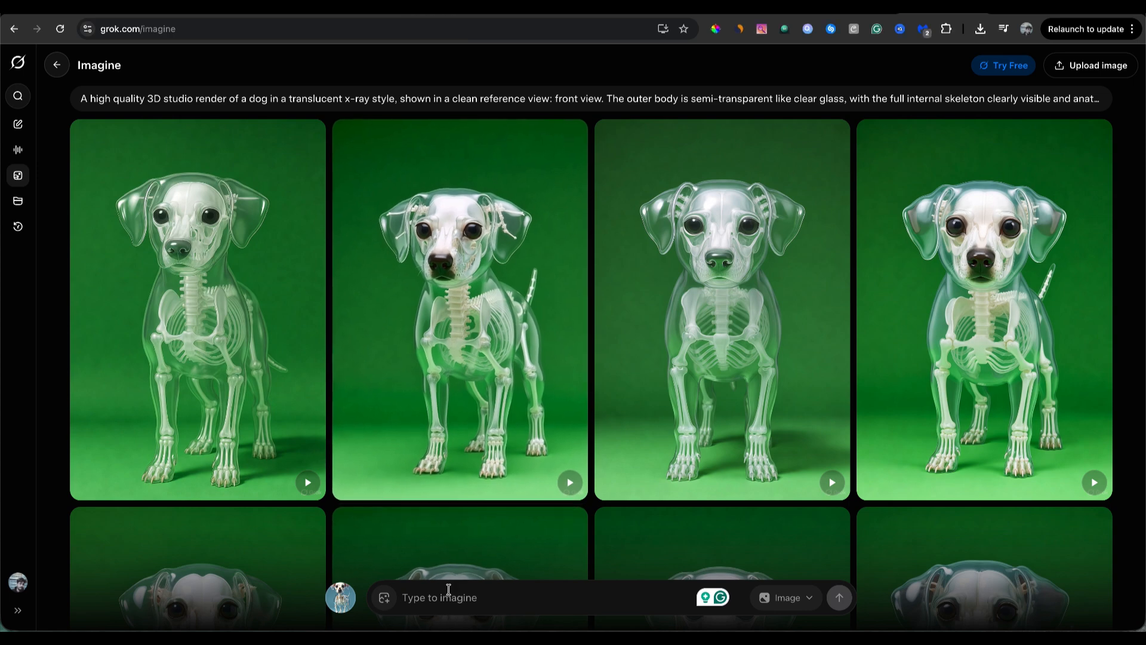
{"action": "left_click", "coordinate": [449, 590]}
{"action": "key", "text": "ctrl+v"}
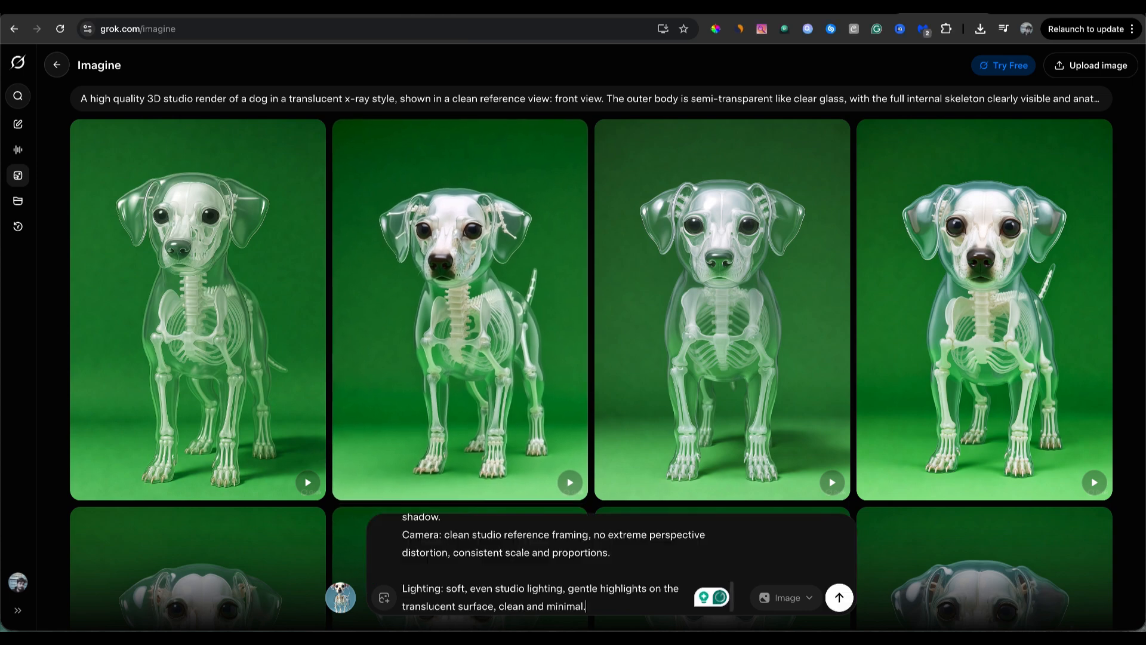
{"action": "key", "text": "Return"}
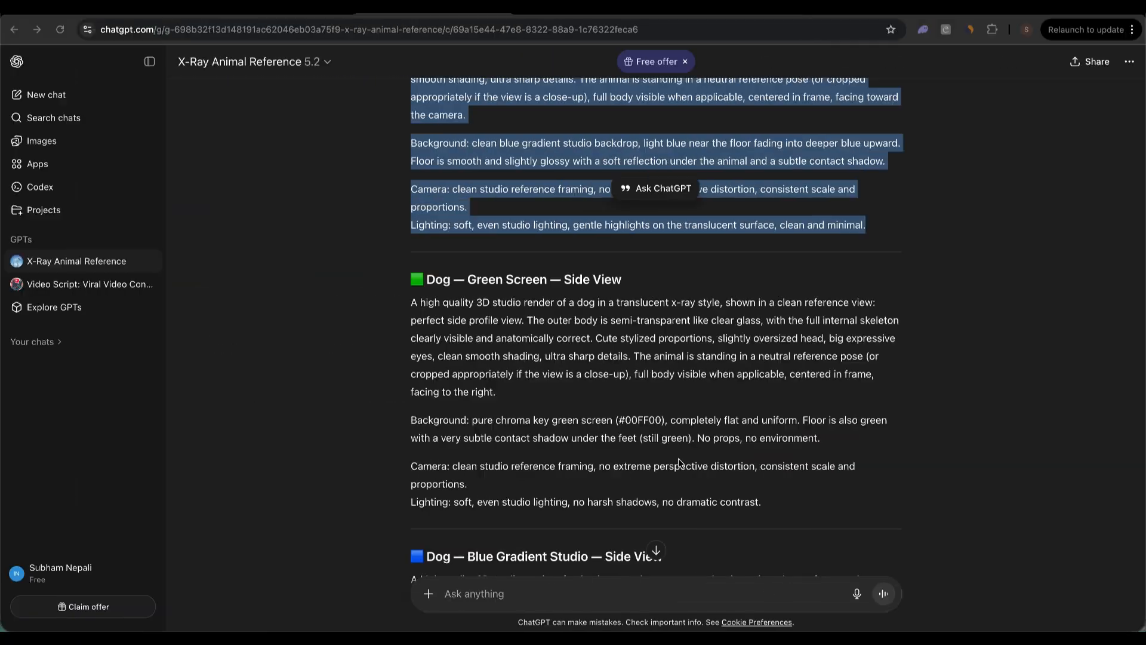
- Copy ChatGPT's Green Screen Side View dog prompt and generate images from it in Grok Imagine
{"action": "scroll", "coordinate": [678, 461], "scroll_direction": "down", "scroll_amount": 2}
{"action": "left_click_drag", "start_coordinate": [678, 462], "coordinate": [411, 247]}
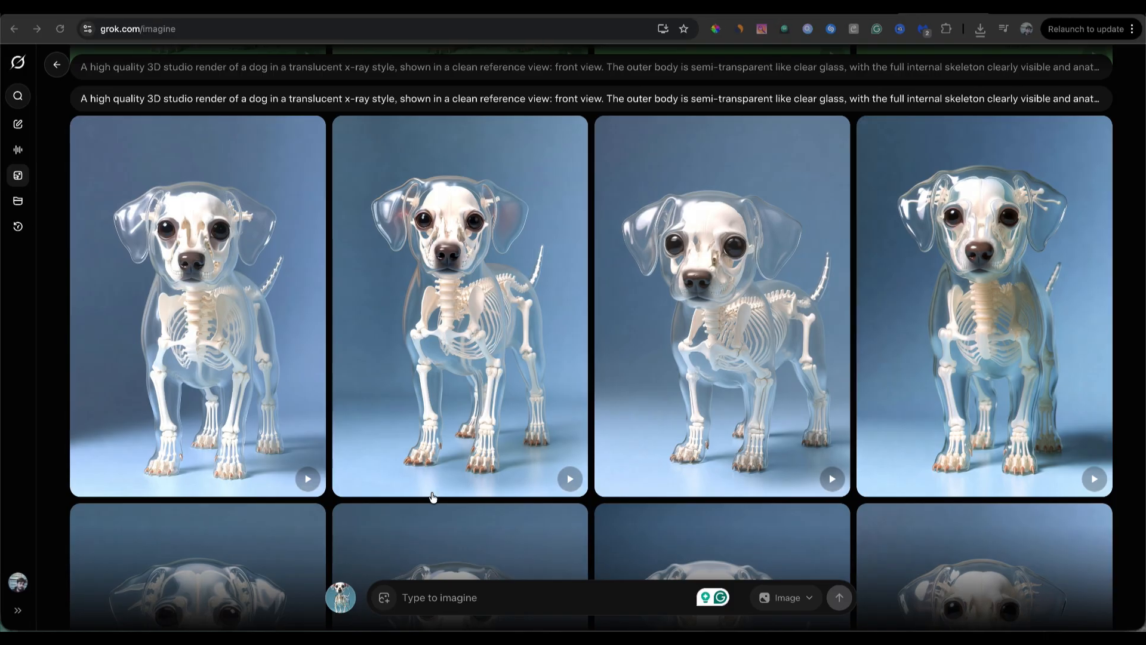
{"action": "left_click", "coordinate": [427, 591]}
{"action": "key", "text": "ctrl+v"}
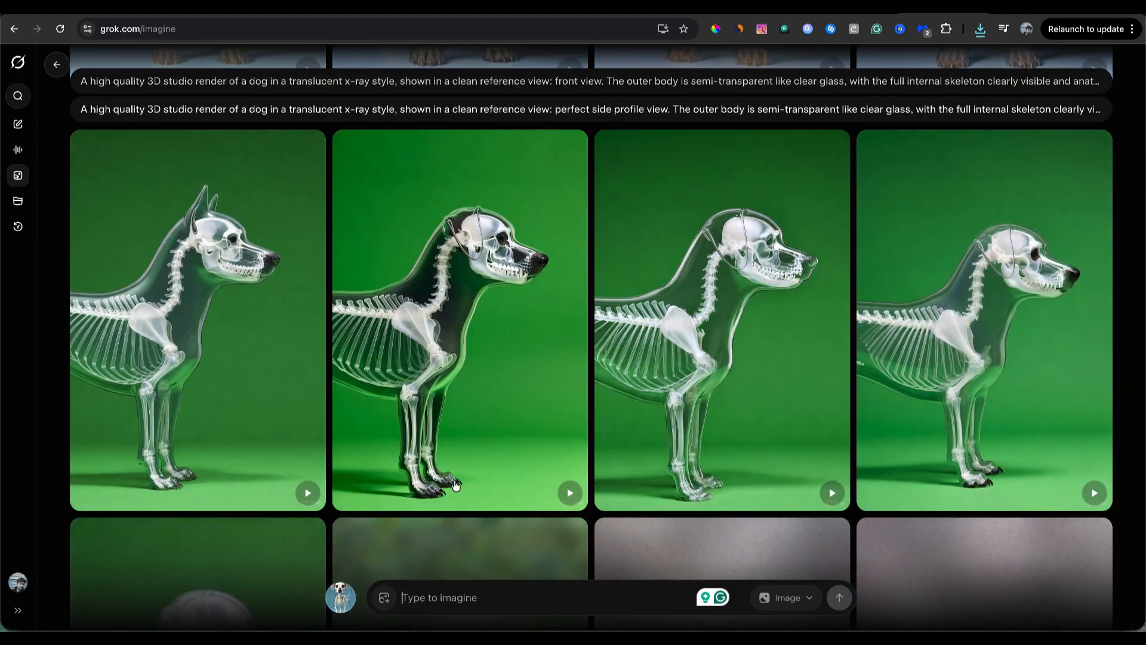
{"action": "scroll", "coordinate": [464, 464], "scroll_direction": "down", "scroll_amount": 2}
{"action": "scroll", "coordinate": [464, 464], "scroll_direction": "up", "scroll_amount": 1}
{"action": "scroll", "coordinate": [464, 463], "scroll_direction": "up", "scroll_amount": 1}
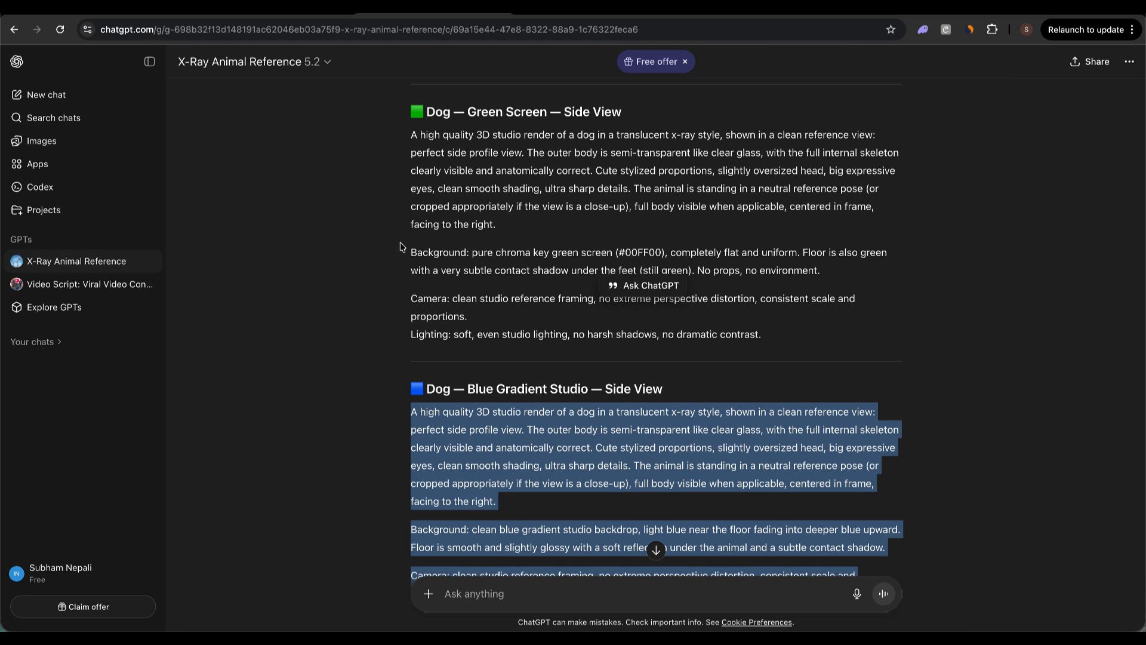
- Find the Animal X-Ray Shorts GPT by aicenturies.com in ChatGPT's GPT directory and start a chat with it
{"action": "left_click", "coordinate": [54, 307]}
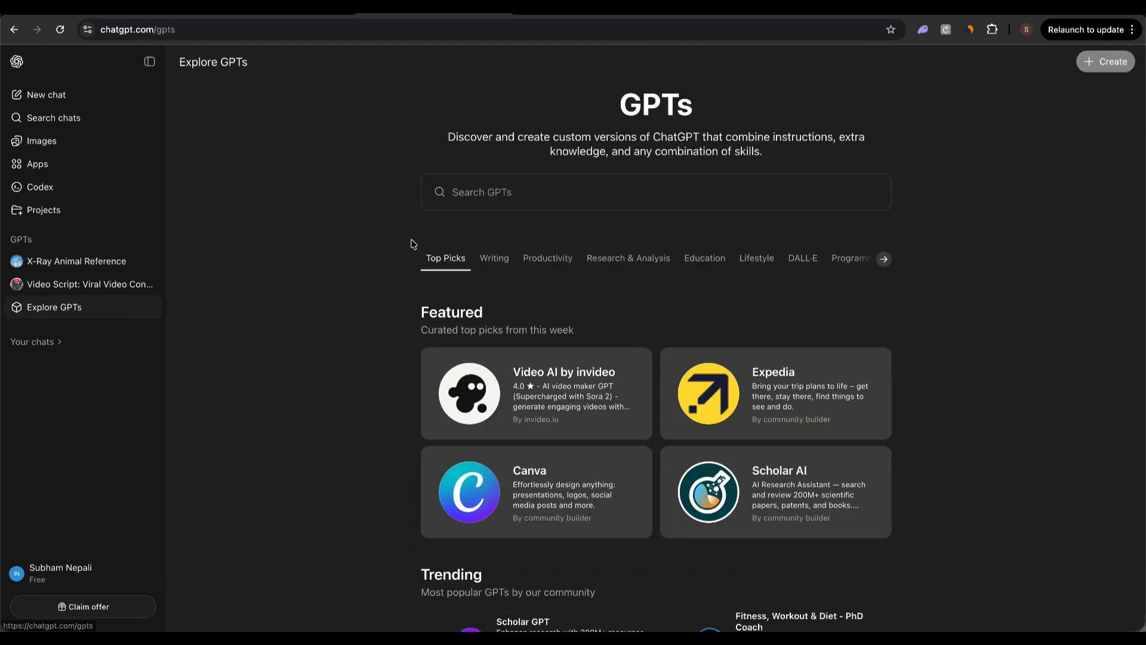
{"action": "left_click", "coordinate": [538, 201]}
{"action": "type", "text": "animal x-ray shorts"}
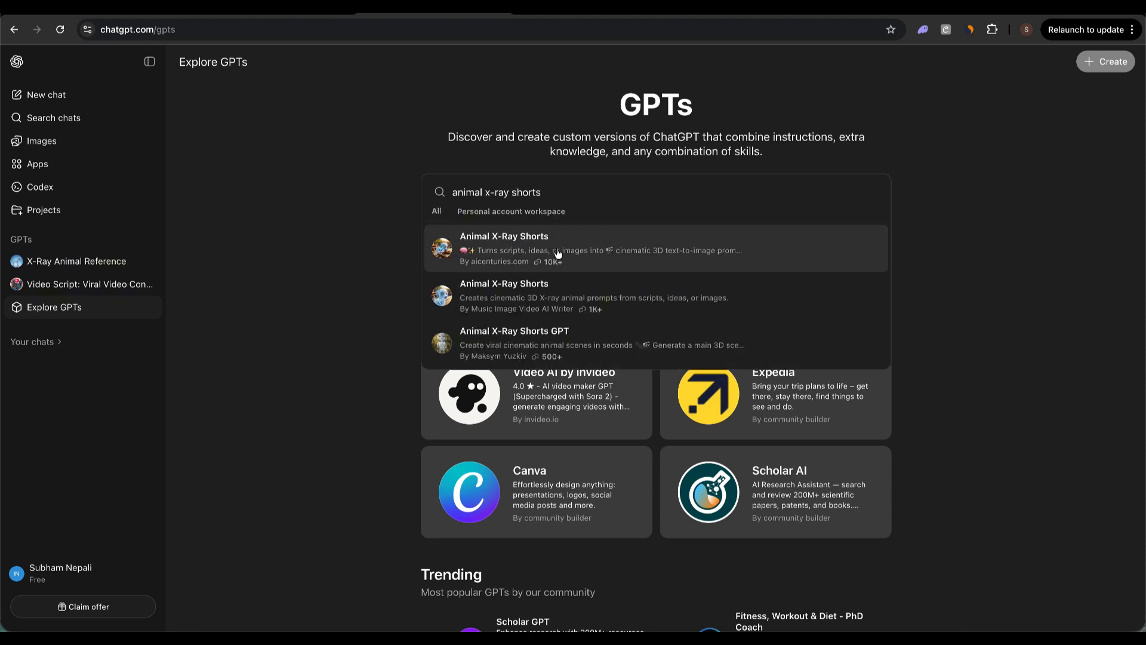
{"action": "left_click", "coordinate": [564, 252]}
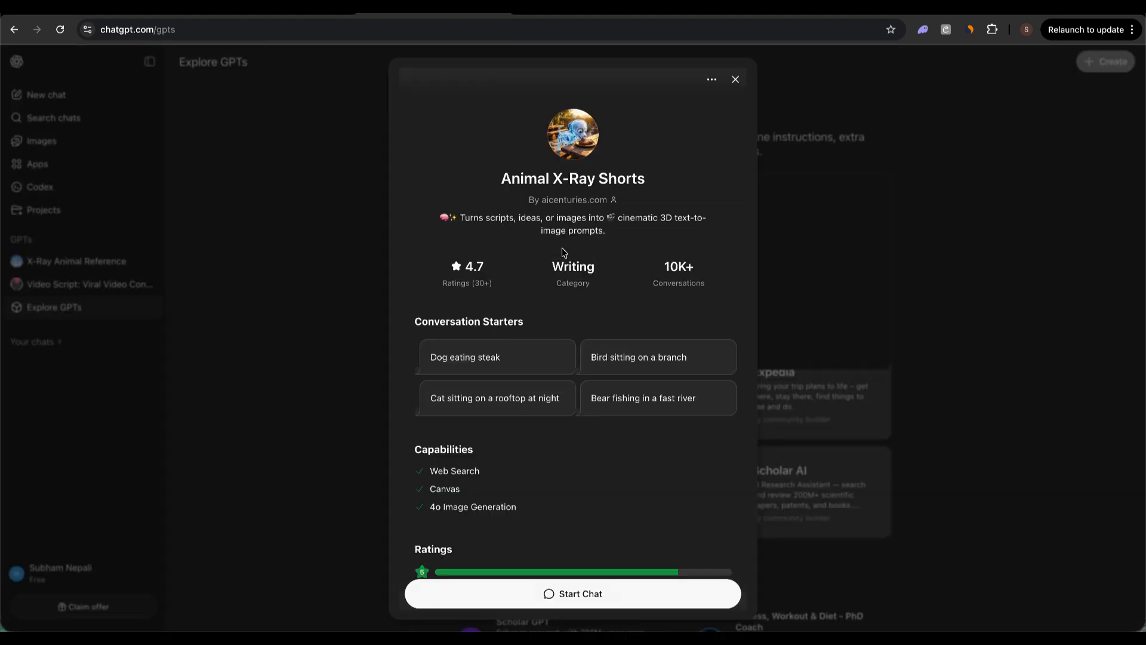
{"action": "left_click", "coordinate": [596, 599]}
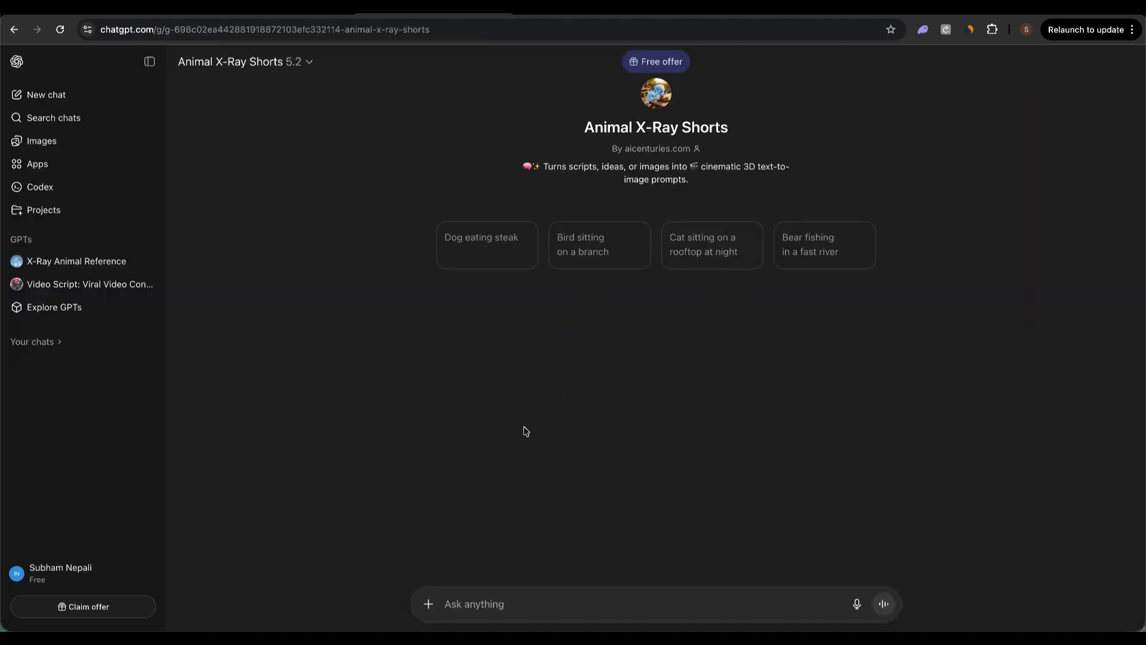
- Request scene prompts for "dog eating a burger" and look through the generated main scene and B-roll prompts
{"action": "type", "text": "dog eating"}
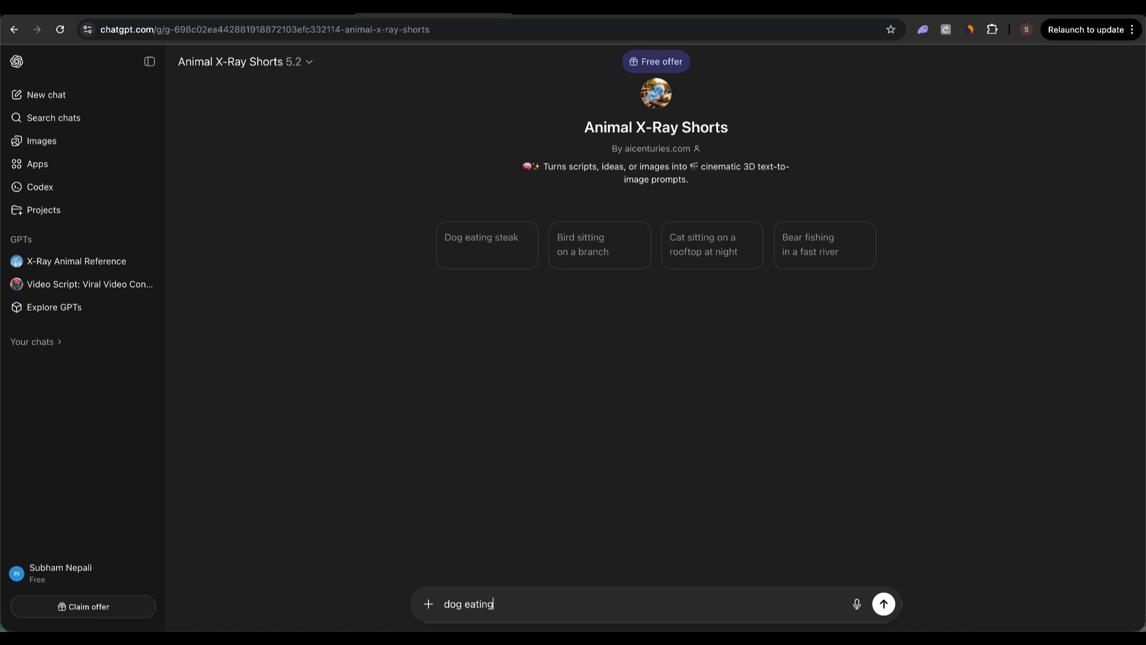
{"action": "type", "text": " a burger"}
{"action": "key", "text": "Return"}
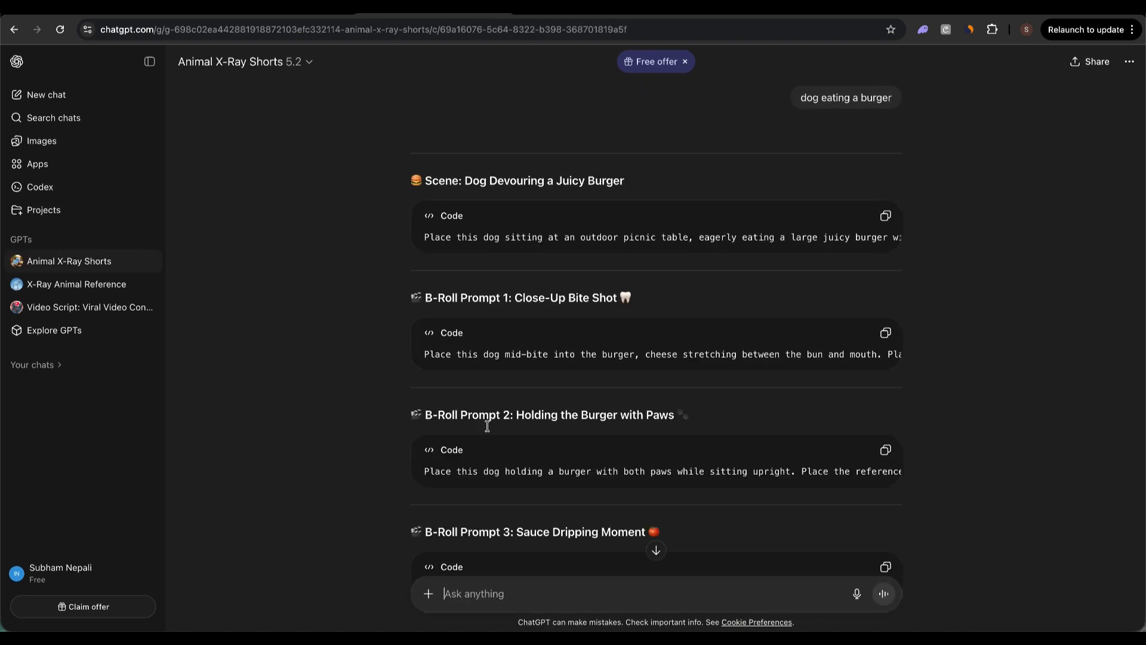
{"action": "scroll", "coordinate": [520, 438], "scroll_direction": "down", "scroll_amount": 1}
{"action": "scroll", "coordinate": [521, 438], "scroll_direction": "down", "scroll_amount": 7}
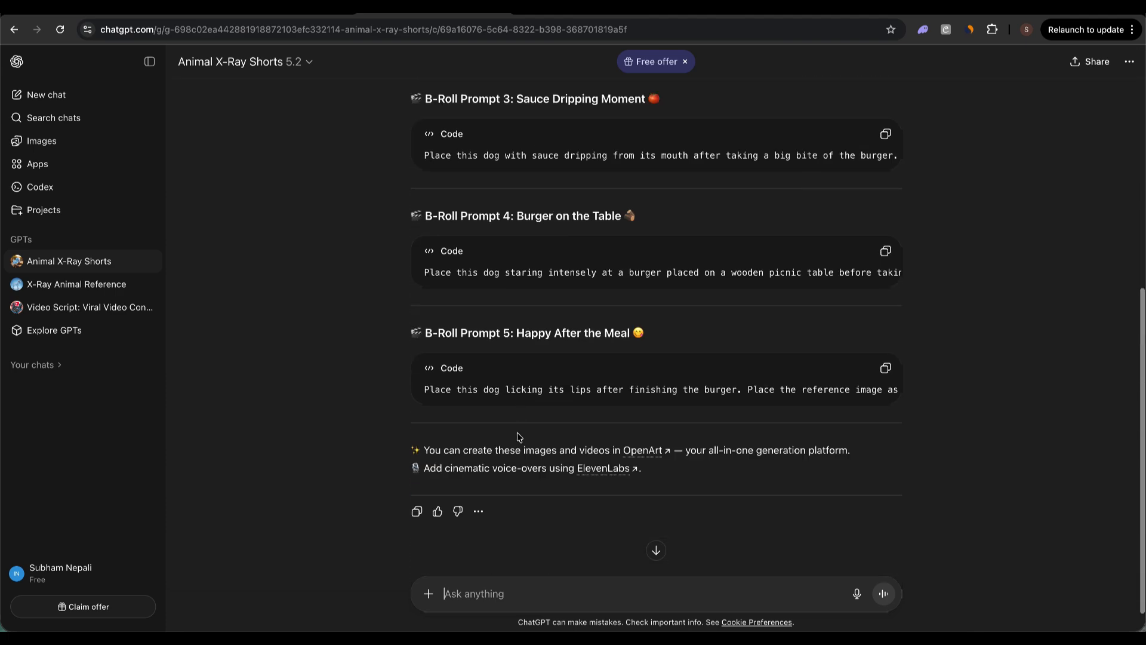
{"action": "scroll", "coordinate": [533, 412], "scroll_direction": "up", "scroll_amount": 8}
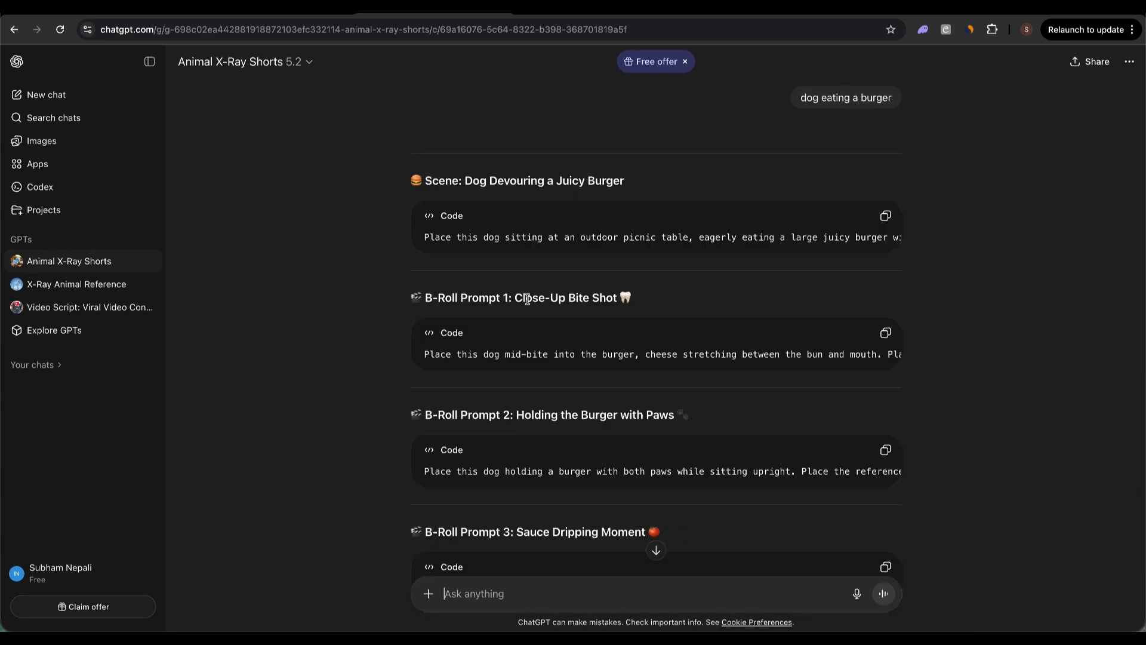
- Switch to Grok Imagine and upload the blue-background front-view x-ray dog image as the reference for editing
{"action": "left_click", "coordinate": [886, 334]}
{"action": "key", "text": "ctrl+Right"}
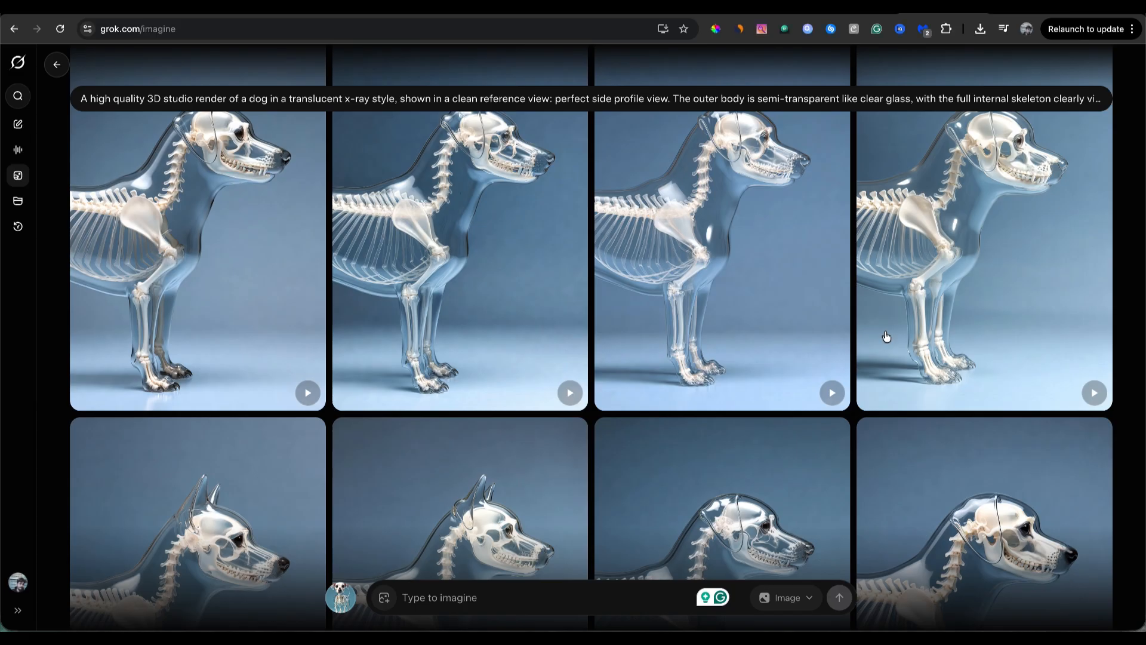
{"action": "left_click", "coordinate": [384, 600]}
{"action": "left_click", "coordinate": [431, 556]}
{"action": "double_click", "coordinate": [368, 245]}
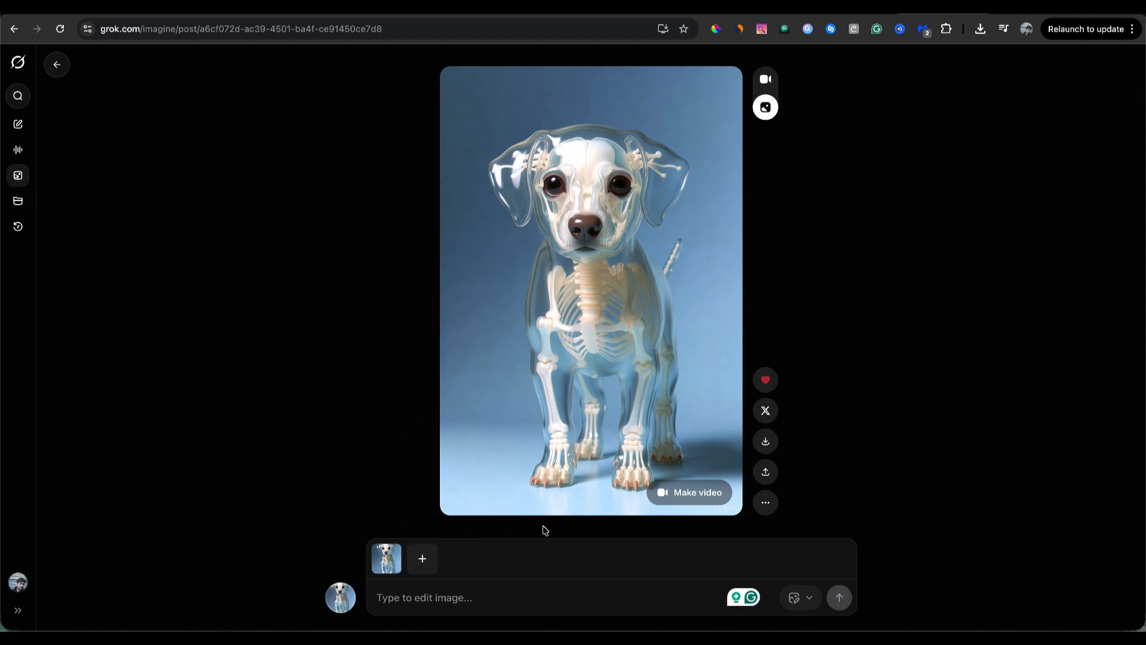
- Copy ChatGPT's "Dog Devouring a Juicy Burger" scene prompt and submit it in Grok as an edit of the reference dog image
{"action": "key", "text": "ctrl+Left"}
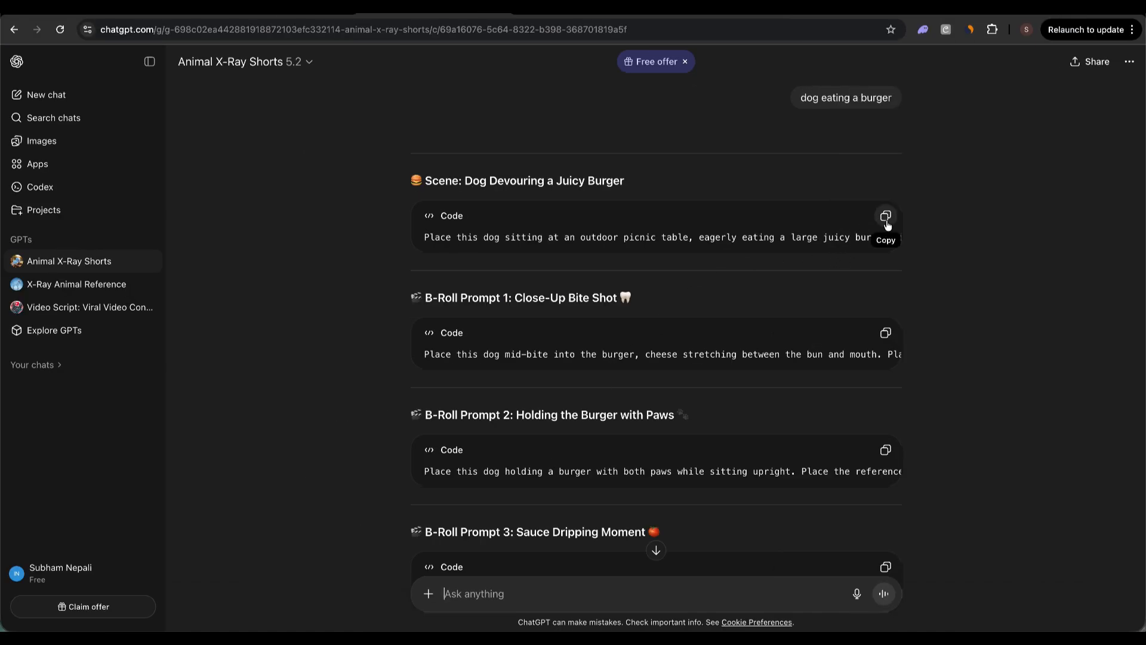
{"action": "key", "text": "ctrl+Right"}
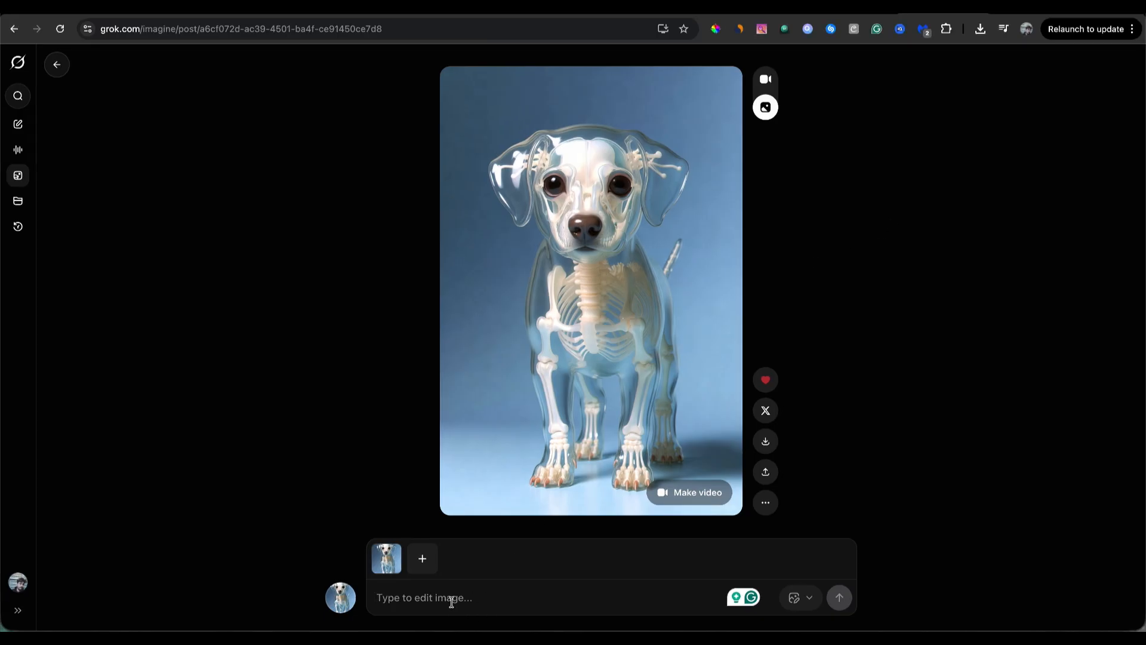
{"action": "key", "text": "ctrl+v"}
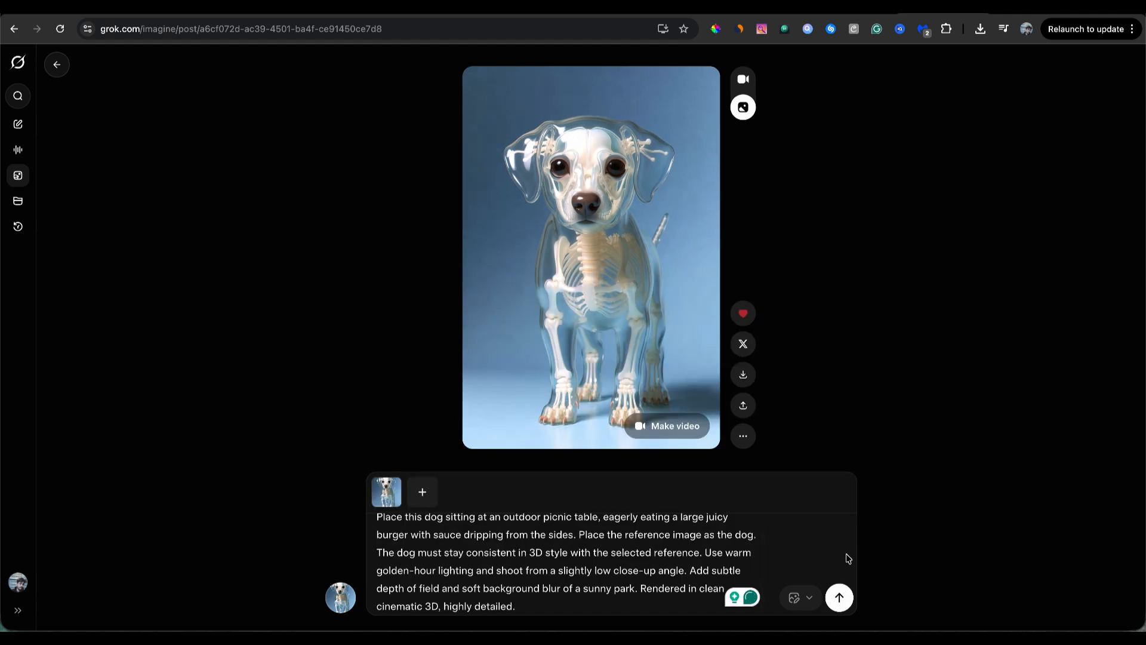
{"action": "left_click", "coordinate": [838, 597]}
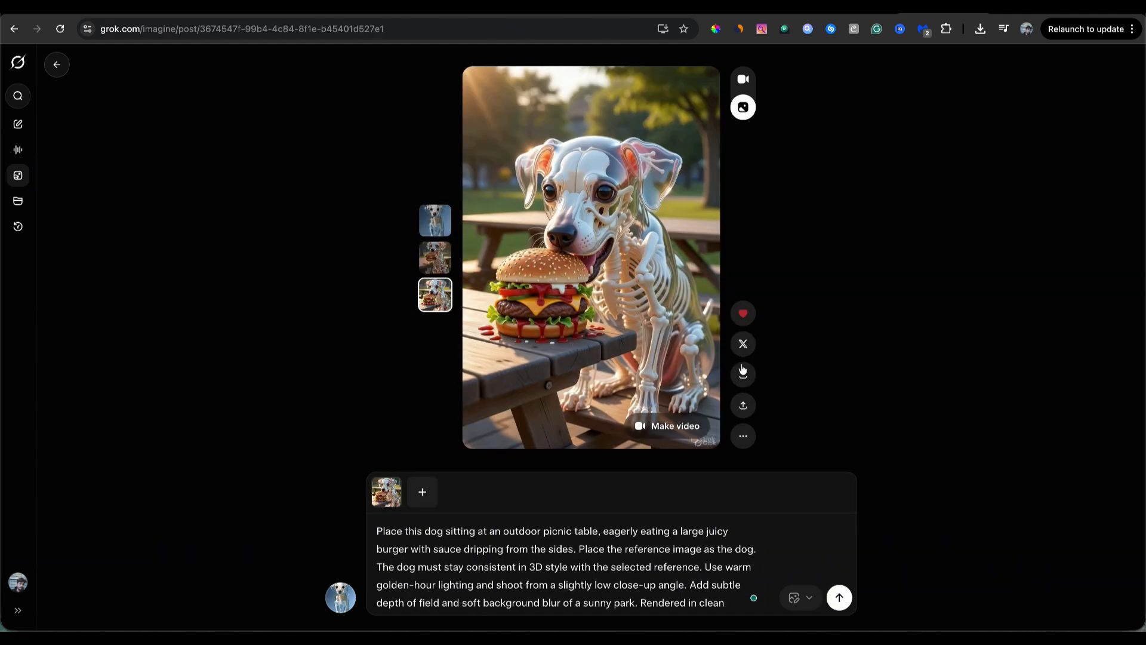
- Replace Grok's edit prompt with ChatGPT's B-Roll Prompt 1, Close-Up Bite Shot, and submit it for the burger image
{"action": "key", "text": "ctrl+Left"}
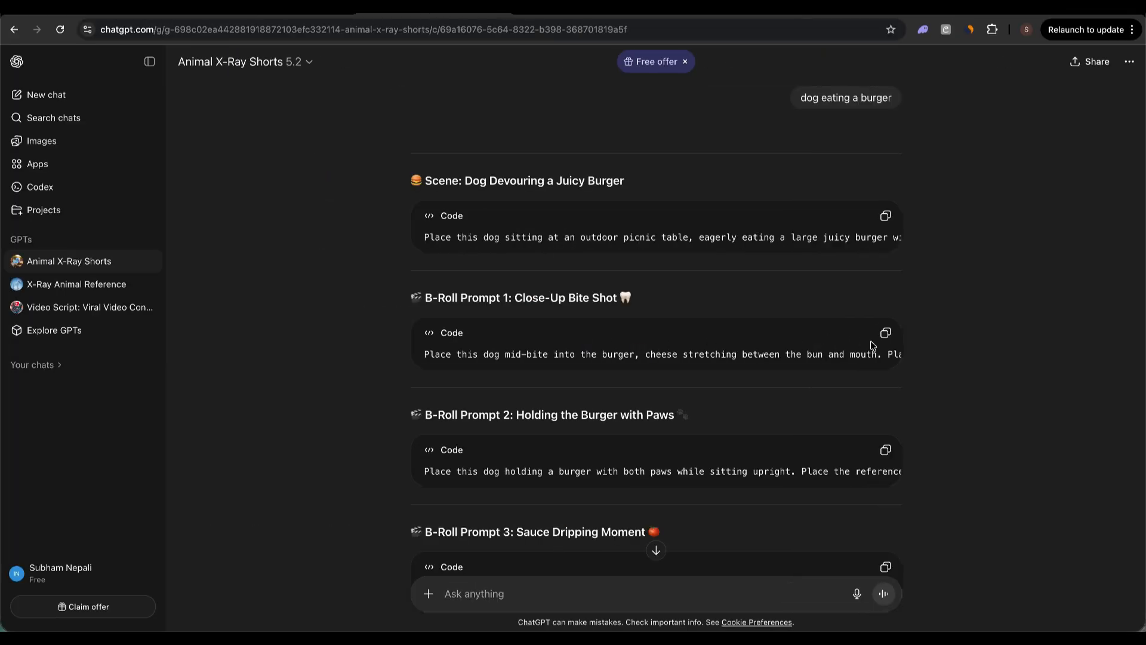
{"action": "left_click", "coordinate": [886, 333]}
{"action": "key", "text": "ctrl+Right"}
{"action": "key", "text": "ctrl+a"}
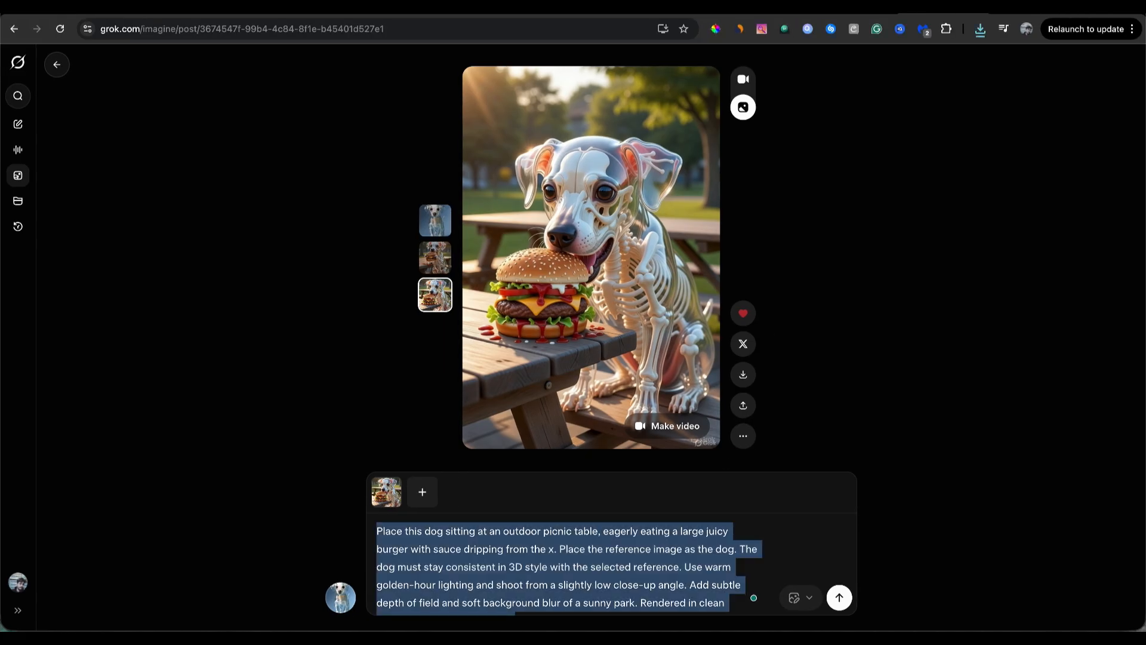
{"action": "key", "text": "ctrl+v"}
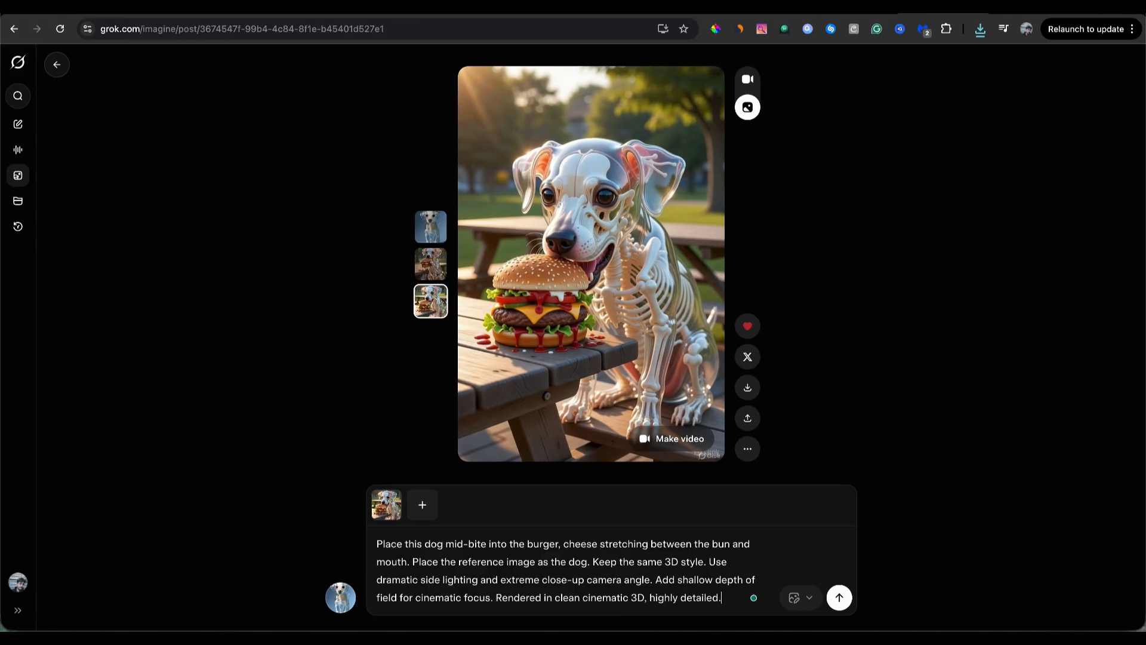
{"action": "left_click", "coordinate": [840, 598]}
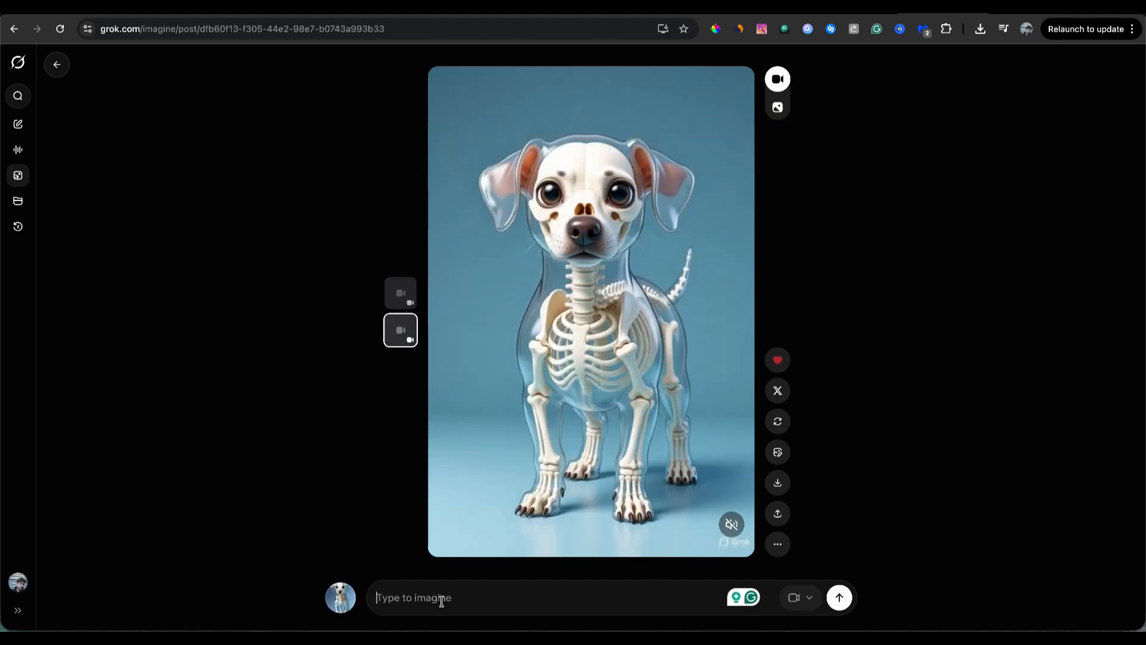
- Submit the video prompt "dog becomes noticeably fatter and starts looking unhealthy while still eating the burger" for the reference dog image and preview the clip
{"action": "key", "text": "ctrl+v"}
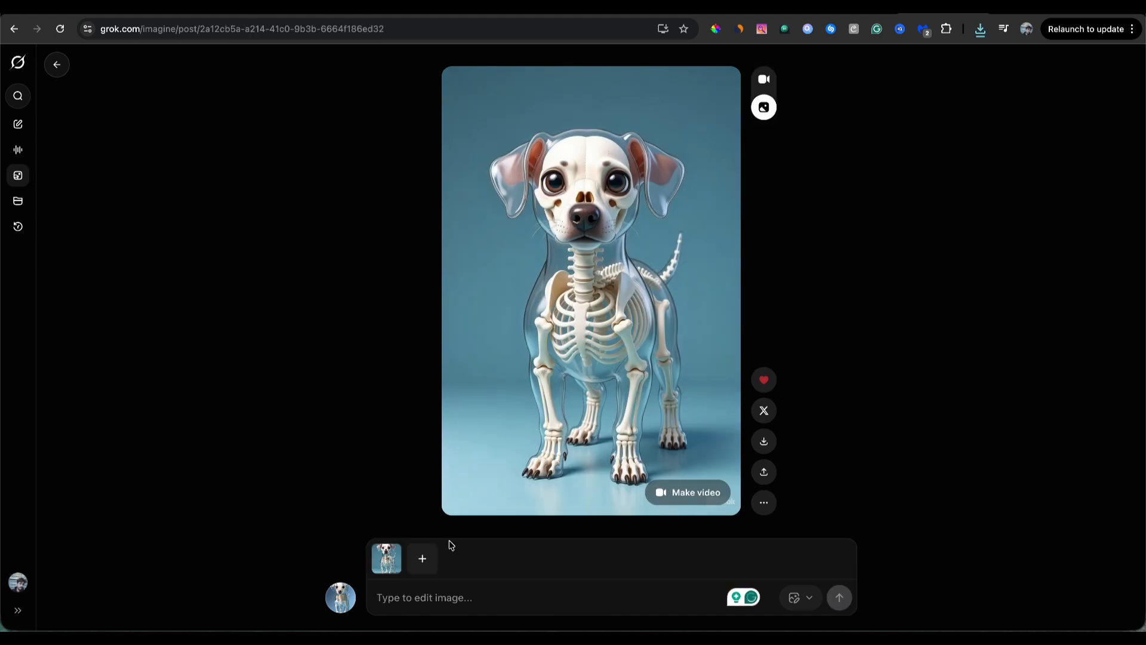
{"action": "key", "text": "ctrl+v"}
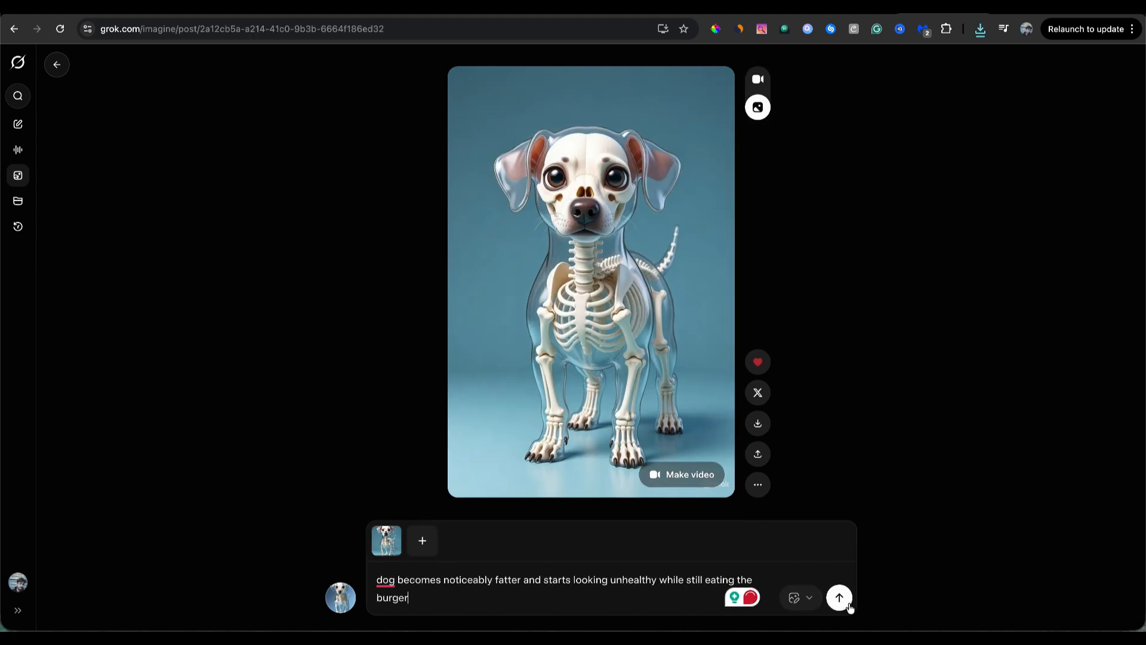
{"action": "left_click", "coordinate": [841, 599]}
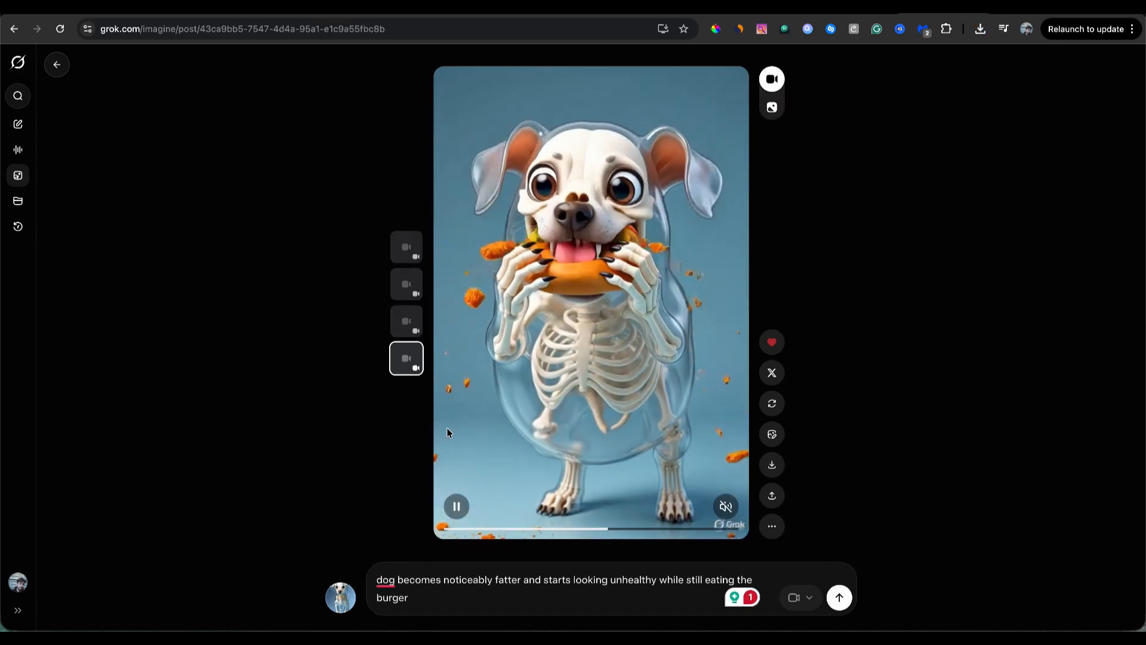
{"action": "left_click", "coordinate": [457, 513]}
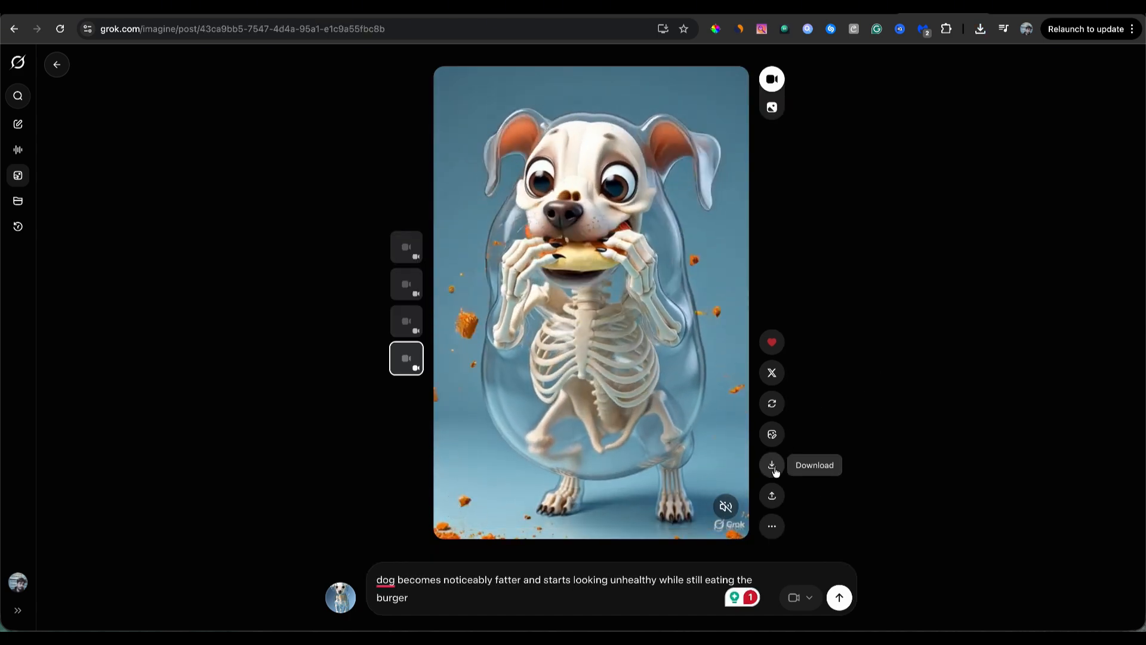
- Enter the next video prompt, "the dog has gained a lot of fat and appears sad and uncomfortable"
{"action": "left_click", "coordinate": [428, 599]}
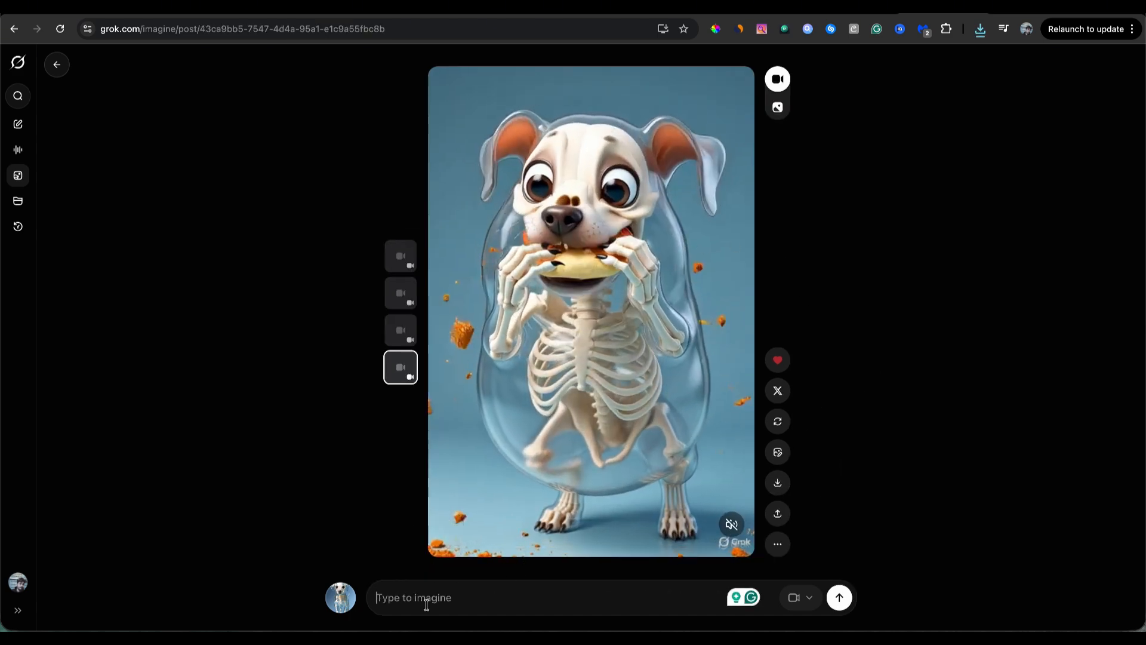
{"action": "key", "text": "ctrl+v"}
{"action": "left_click_drag", "start_coordinate": [391, 596], "coordinate": [472, 597]}
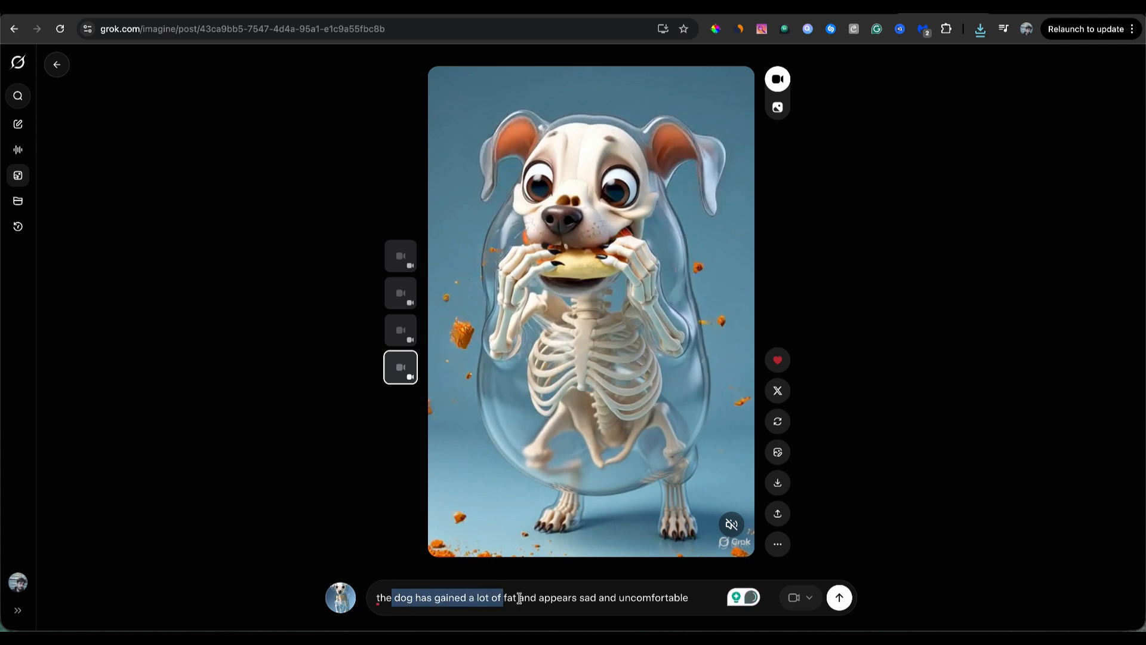
{"action": "left_click", "coordinate": [675, 598]}
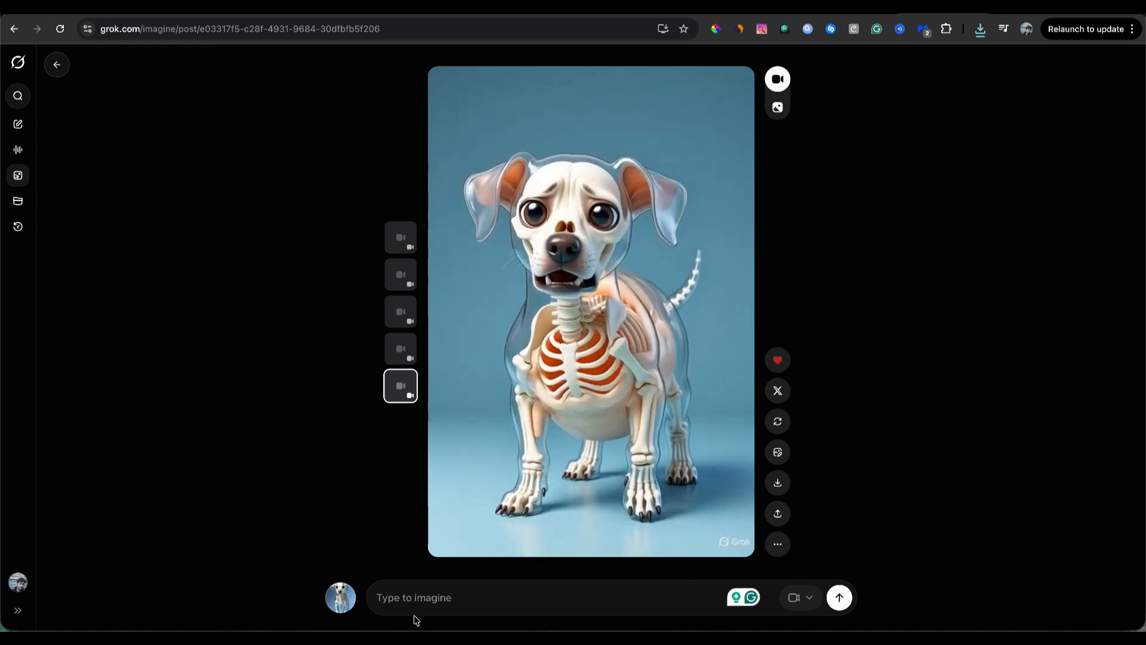
- Submit the video prompt "the dog is extremely overweight, still eating the burger, and end it with a dramatic boom moment."
{"action": "left_click", "coordinate": [460, 597]}
{"action": "key", "text": "ctrl+v"}
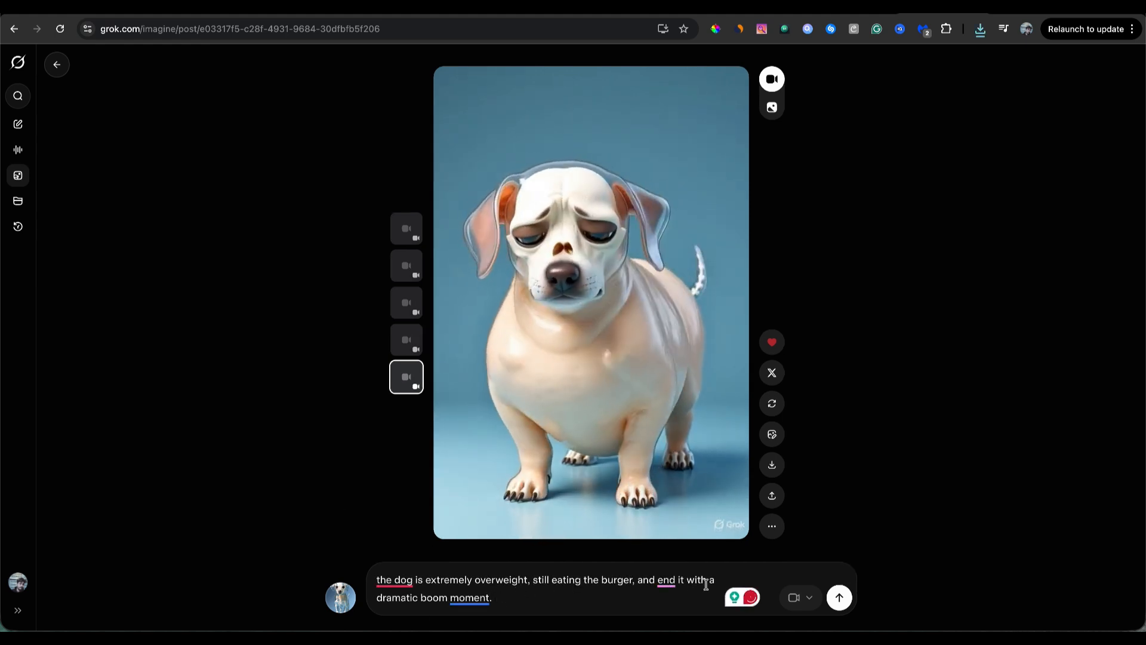
{"action": "left_click", "coordinate": [839, 598]}
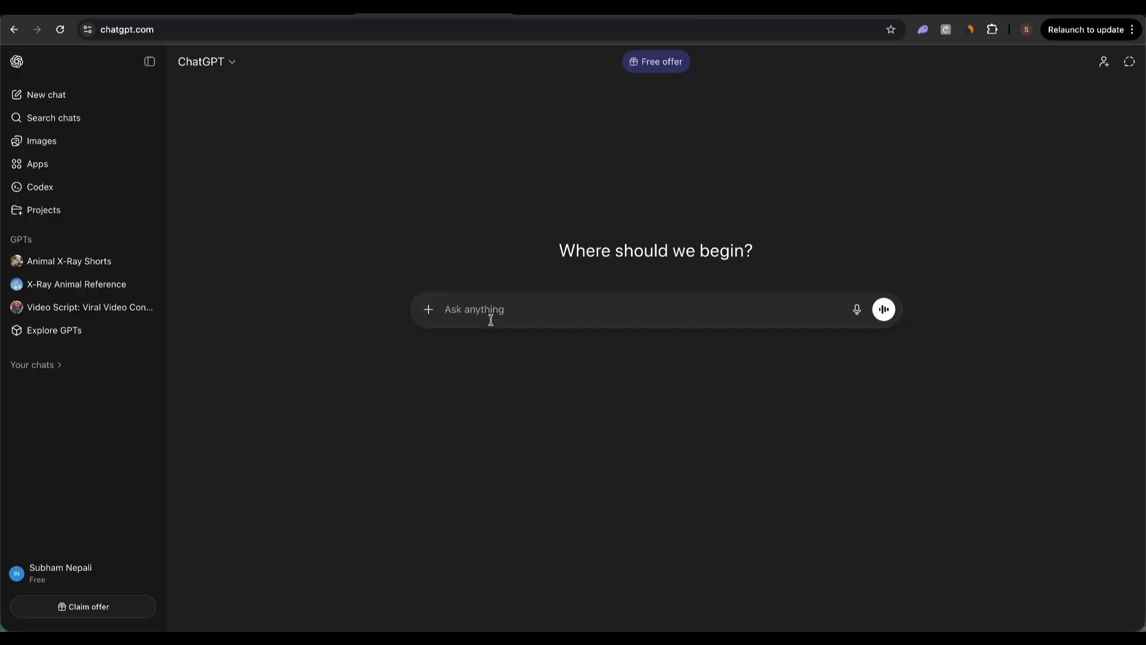
- Switch to ChatGPT and enter a request for a five-scene, month-by-month burger-only dog narration with five to six seconds per scene
{"action": "key", "text": "ctrl+v"}
{"action": "left_click_drag", "start_coordinate": [457, 309], "coordinate": [716, 311]}
{"action": "double_click", "coordinate": [654, 311]}
{"action": "left_click", "coordinate": [718, 311]}
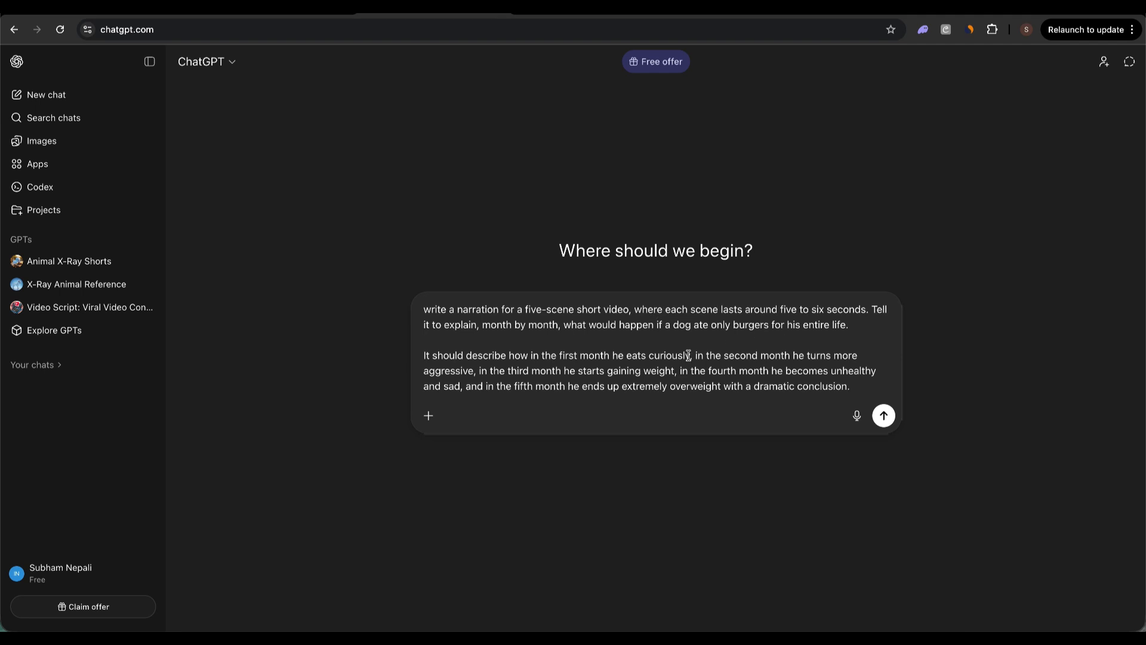
- Review the narration request's burger-only premise and its descriptions of the dog from the first to the fifth month
{"action": "left_click_drag", "start_coordinate": [575, 327], "coordinate": [743, 327]}
{"action": "left_click", "coordinate": [794, 328]}
{"action": "left_click_drag", "start_coordinate": [611, 327], "coordinate": [737, 326]}
{"action": "double_click", "coordinate": [735, 326]}
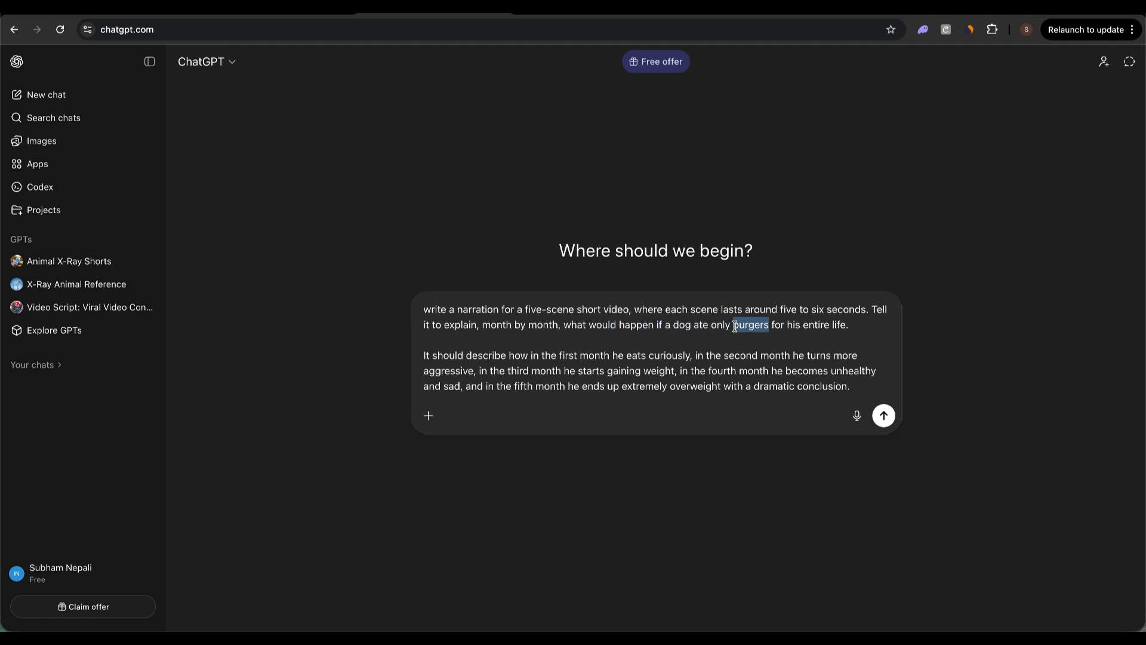
{"action": "left_click", "coordinate": [801, 326]}
{"action": "left_click_drag", "start_coordinate": [843, 326], "coordinate": [848, 357]}
{"action": "left_click", "coordinate": [577, 327]}
{"action": "double_click", "coordinate": [660, 357]}
{"action": "left_click_drag", "start_coordinate": [469, 376], "coordinate": [791, 376]}
{"action": "left_click", "coordinate": [661, 372]}
{"action": "left_click", "coordinate": [787, 377]}
{"action": "left_click_drag", "start_coordinate": [706, 376], "coordinate": [824, 362]}
{"action": "left_click", "coordinate": [823, 363]}
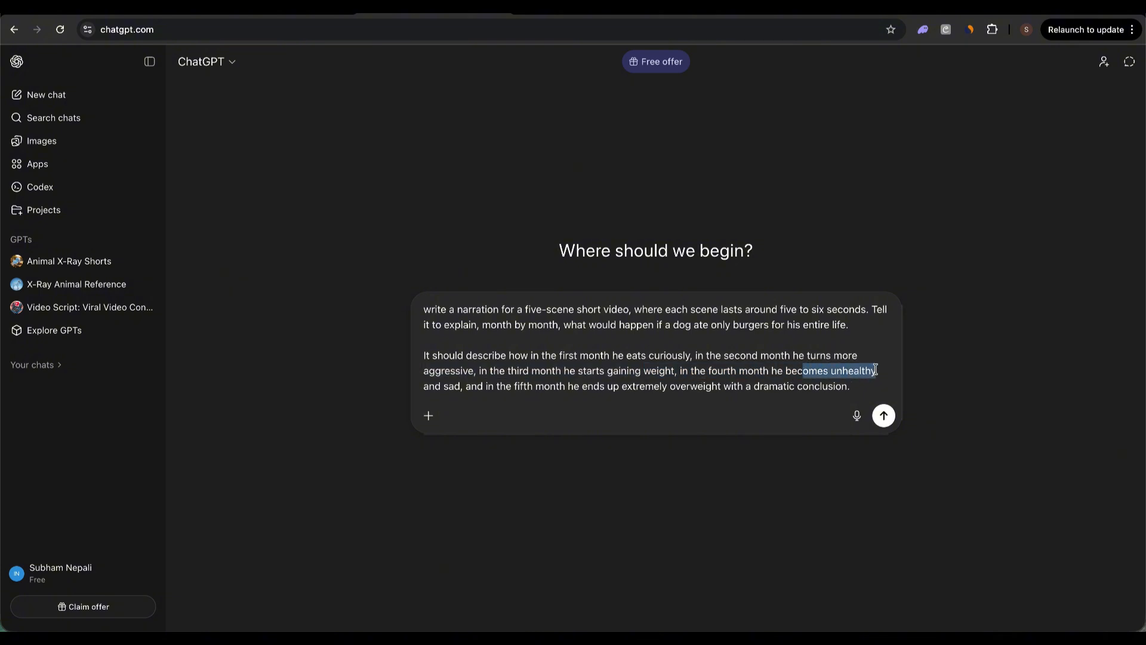
{"action": "left_click", "coordinate": [876, 370]}
{"action": "left_click_drag", "start_coordinate": [478, 382], "coordinate": [668, 382]}
{"action": "left_click", "coordinate": [668, 382]}
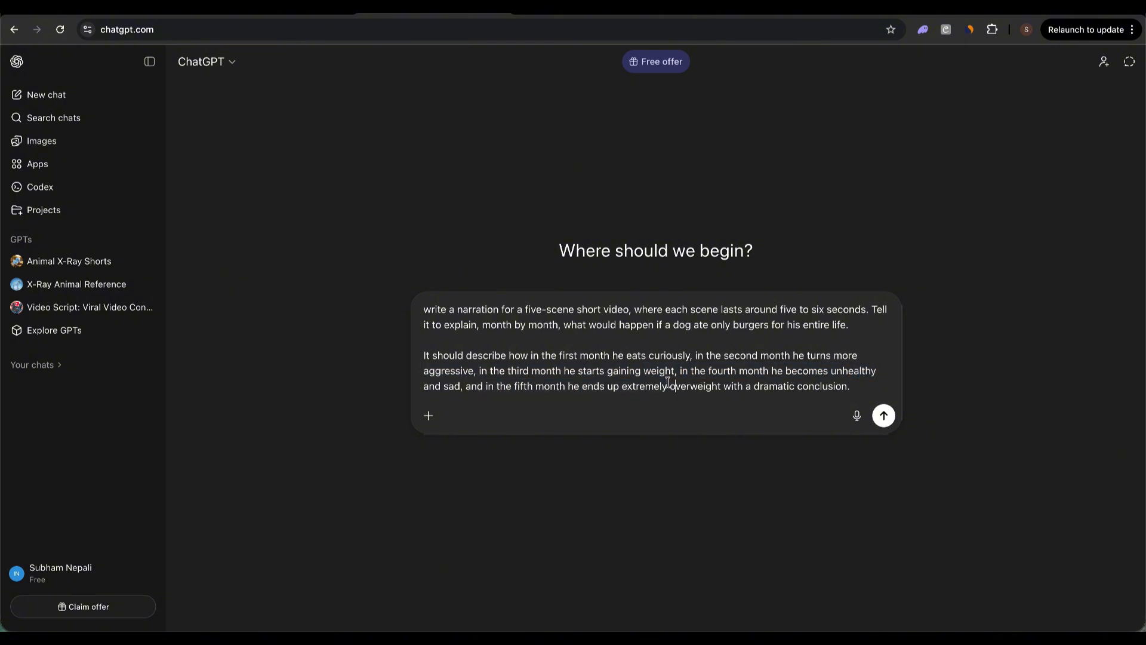
- Submit the narration request and copy the lengthened month-by-month narration into ElevenLabs Text to Speech
{"action": "key", "text": "Return"}
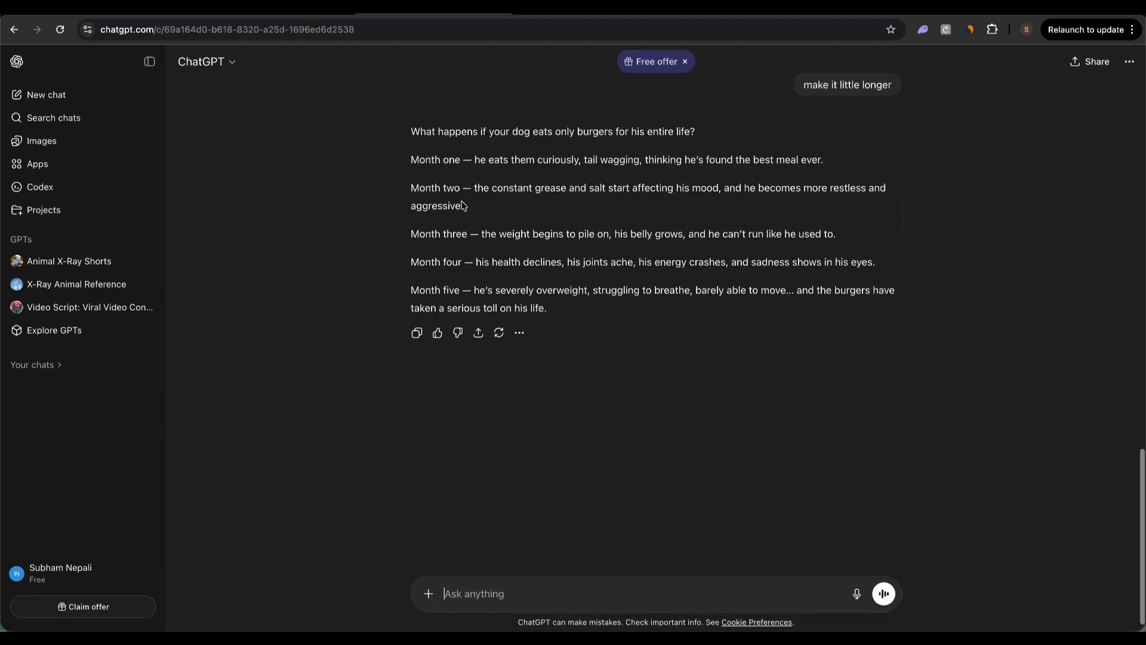
{"action": "scroll", "coordinate": [462, 206], "scroll_direction": "down", "scroll_amount": 1}
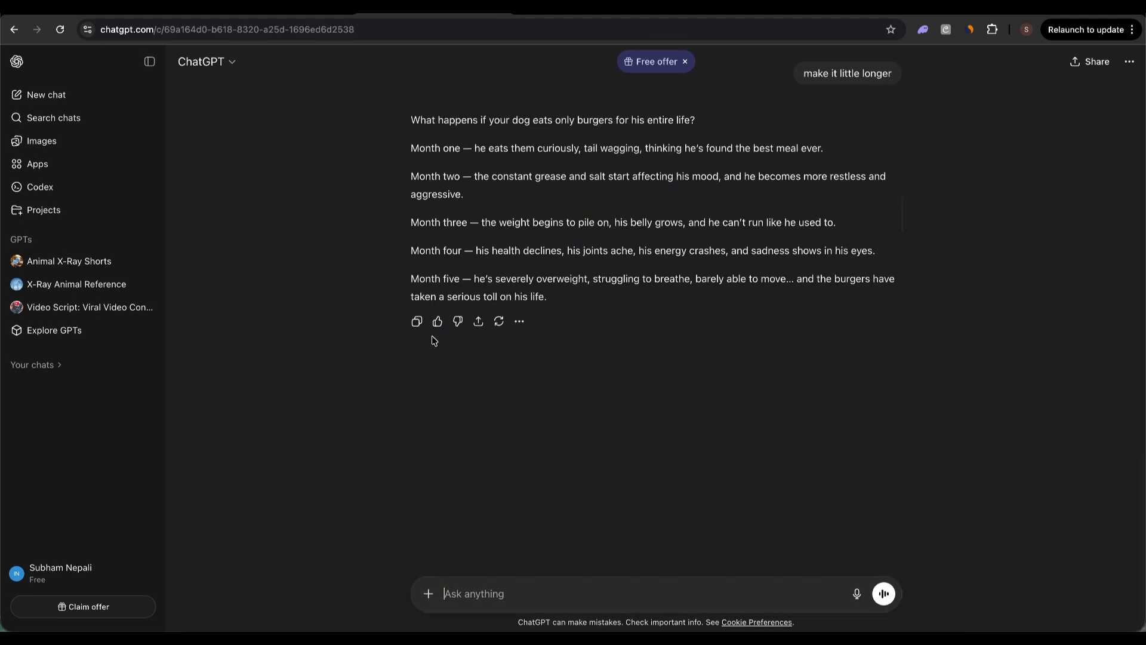
{"action": "left_click", "coordinate": [418, 322]}
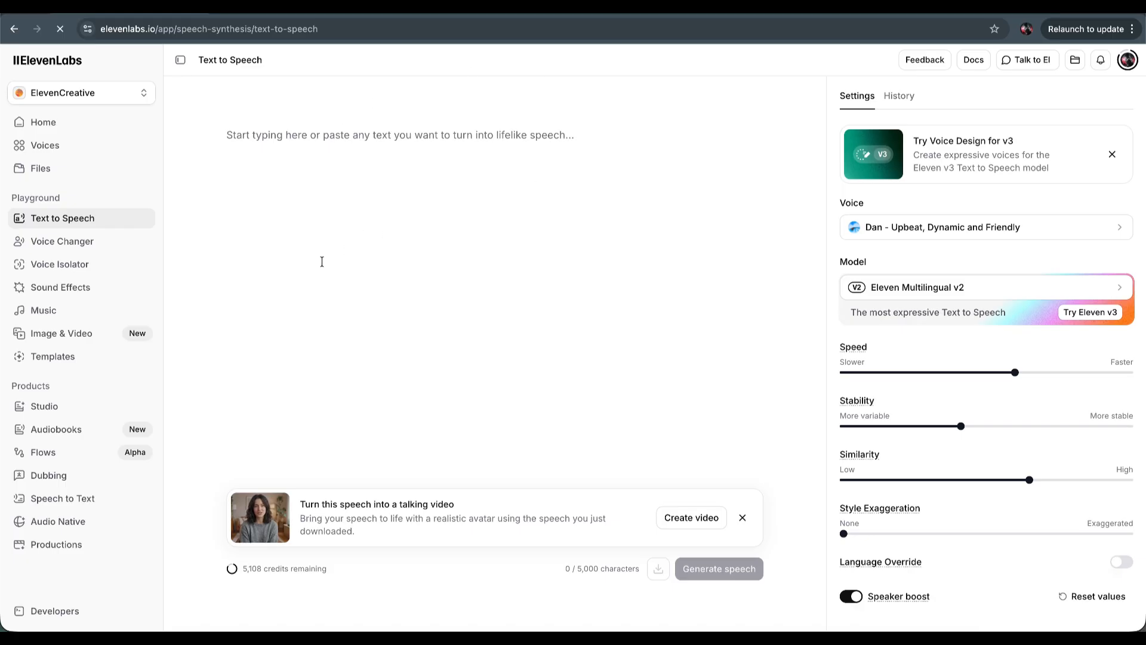
{"action": "key", "text": "ctrl+v"}
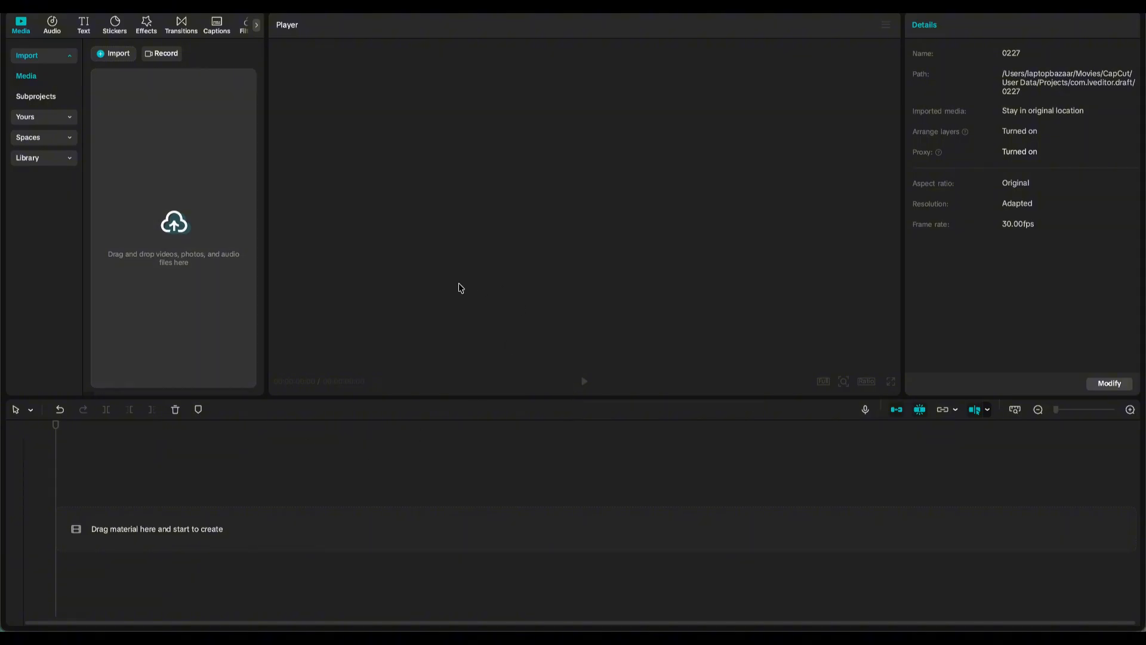
- Switch to CapCut and import the five Grok dog videos and the ElevenLabs narration MP3 from the Skeleton folder
{"action": "left_click", "coordinate": [168, 230]}
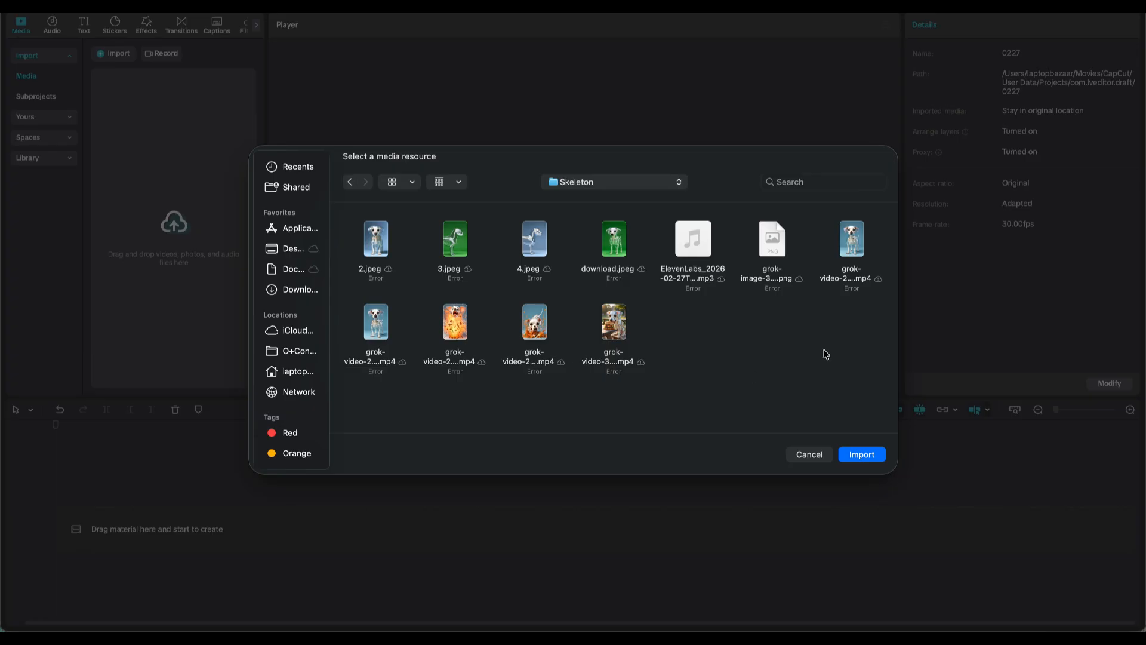
{"action": "left_click_drag", "start_coordinate": [825, 355], "coordinate": [371, 332]}
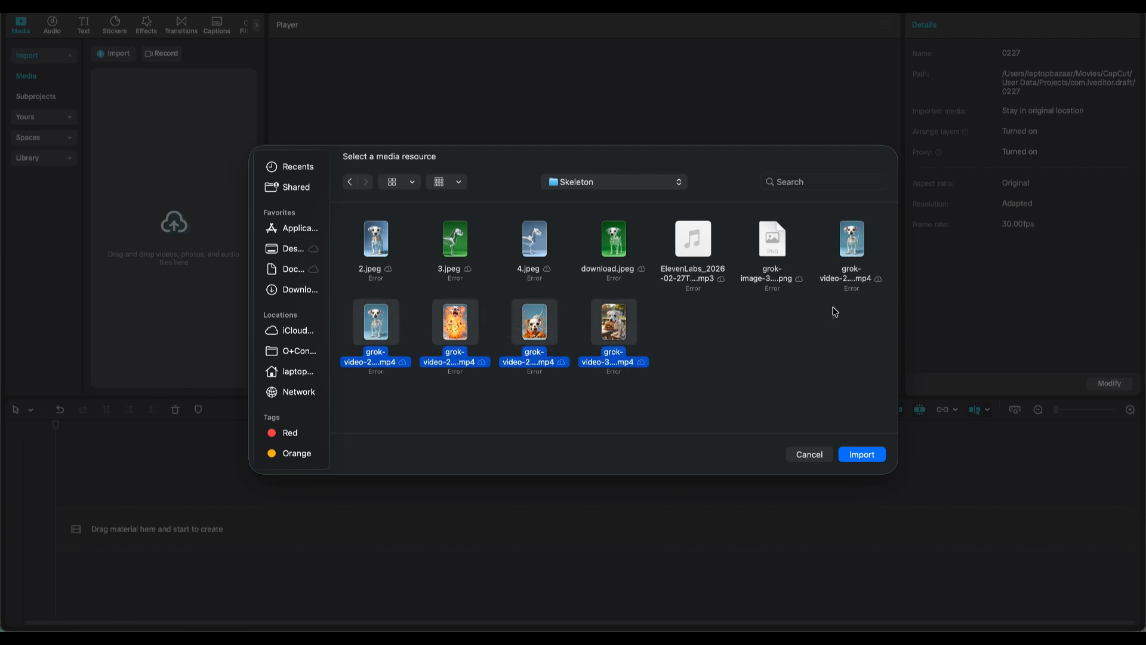
{"action": "left_click", "coordinate": [849, 243], "text": "super"}
{"action": "left_click", "coordinate": [691, 238], "text": "super"}
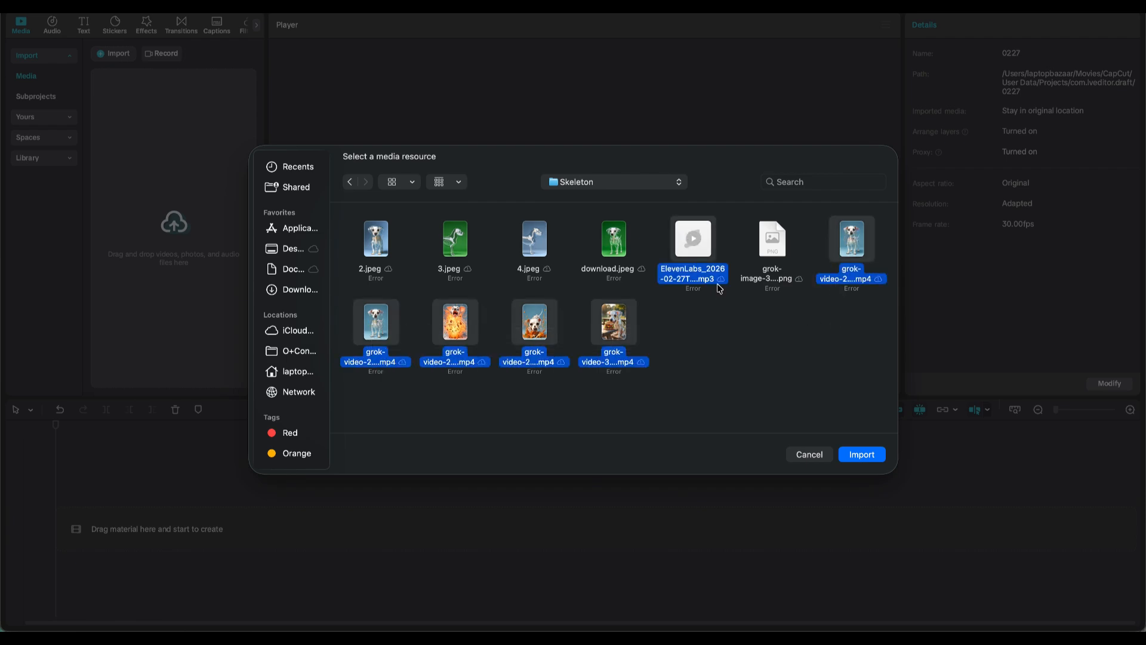
{"action": "left_click", "coordinate": [884, 457]}
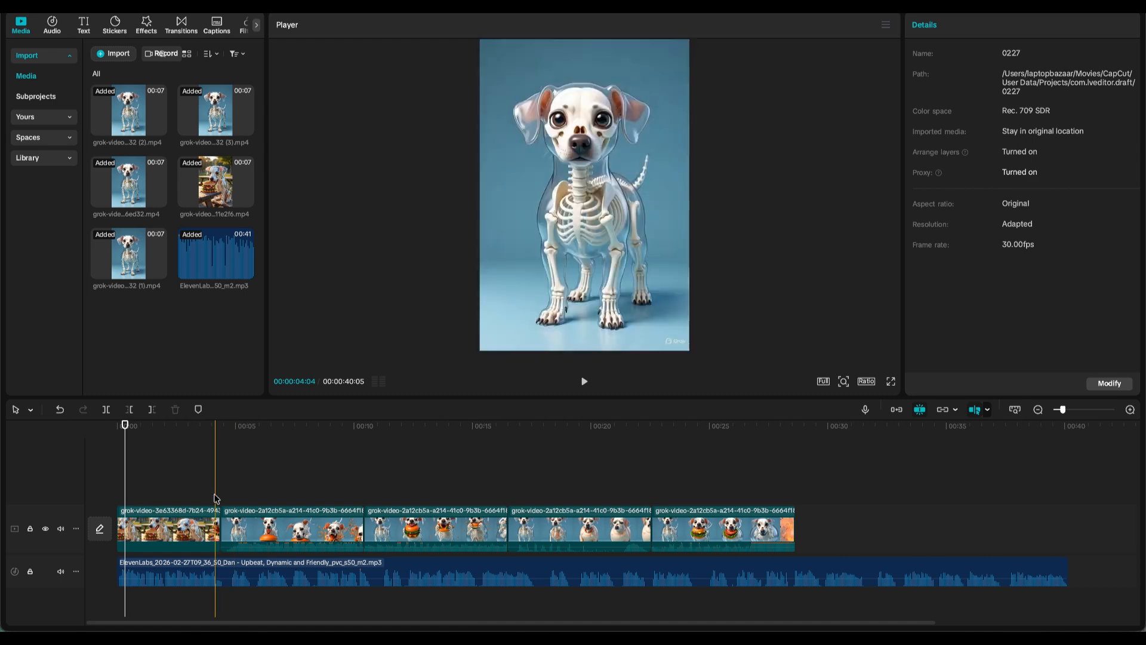